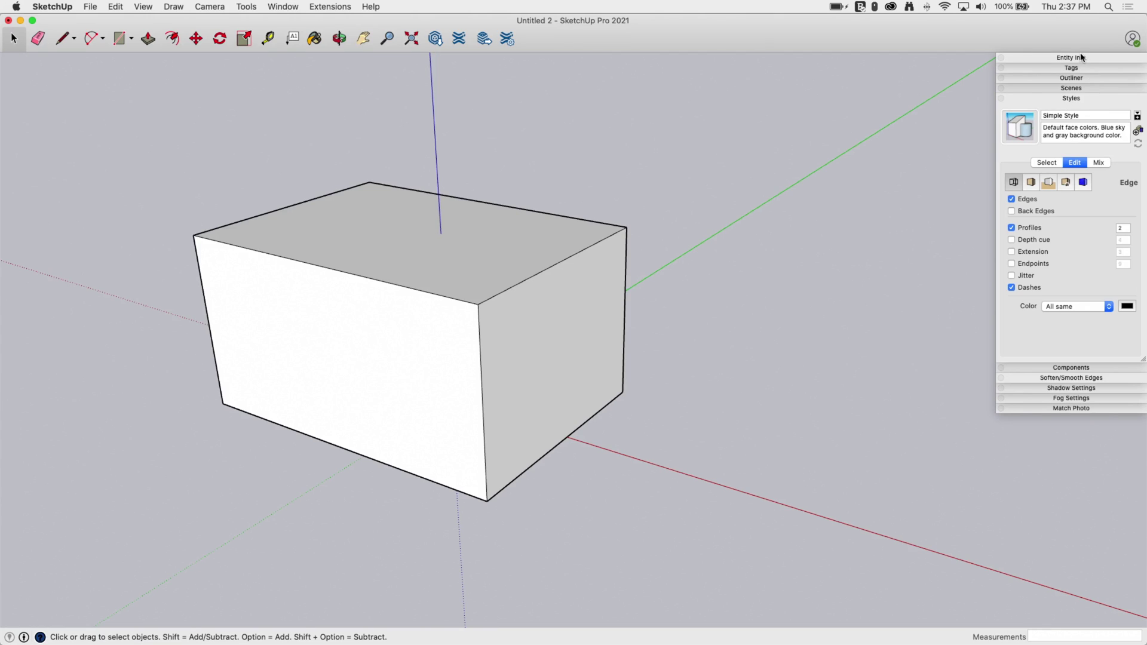
- Undock the Default Tray from the right edge so it floats over the model
{"action": "left_click_drag", "start_coordinate": [1081, 58], "coordinate": [960, 83]}
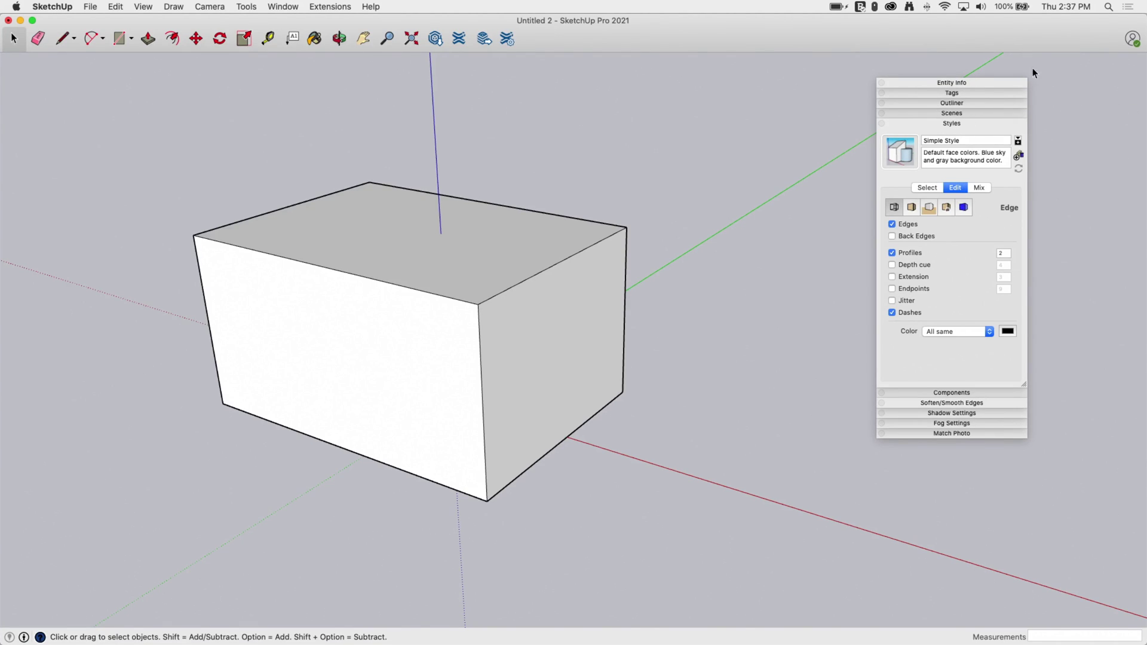
- Look through the Window, Extensions and Help menus, then re-dock the Default Tray on the right
{"action": "left_click", "coordinate": [282, 6]}
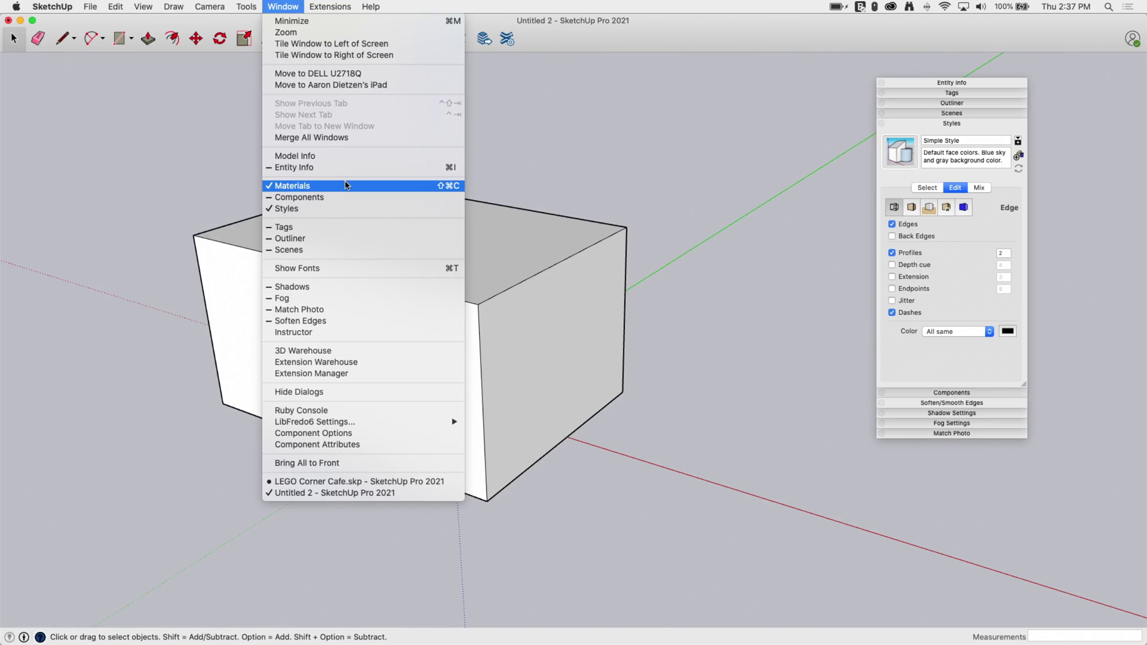
{"action": "mouse_move", "coordinate": [337, 5]}
{"action": "mouse_move", "coordinate": [288, 7]}
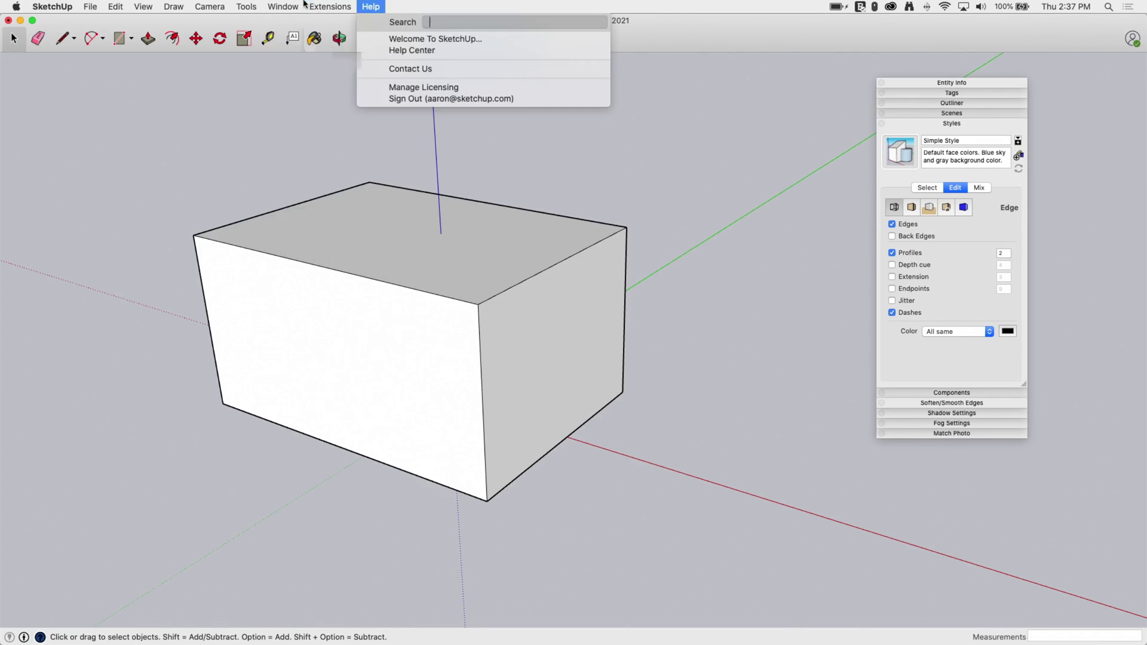
{"action": "left_click", "coordinate": [751, 29]}
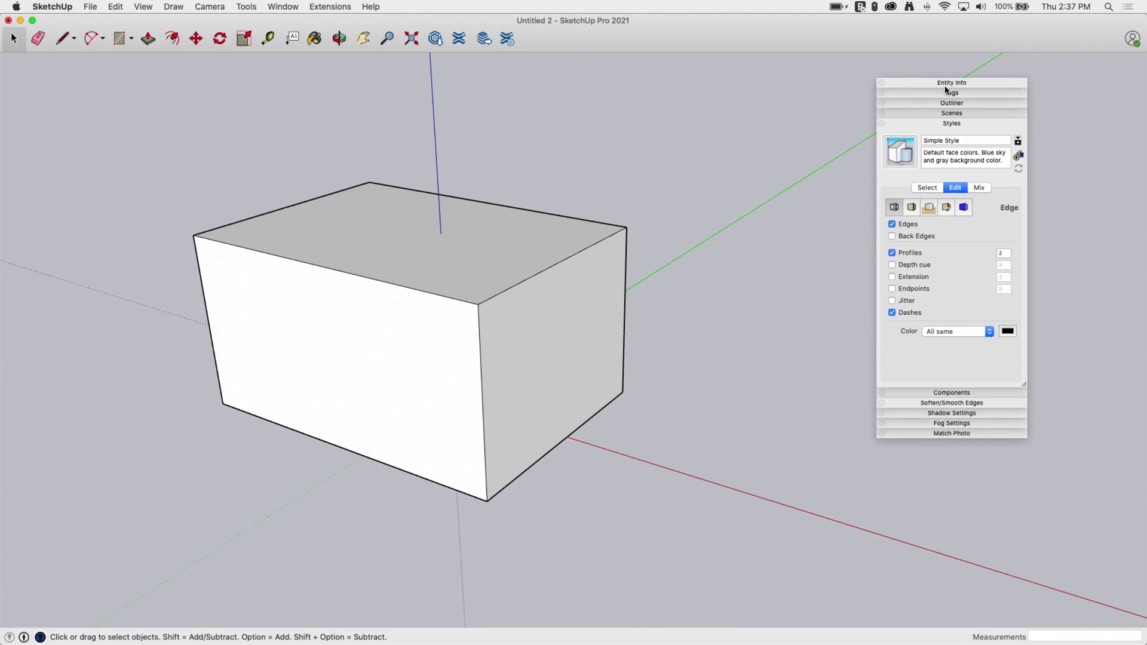
{"action": "left_click_drag", "start_coordinate": [954, 79], "coordinate": [1055, 55]}
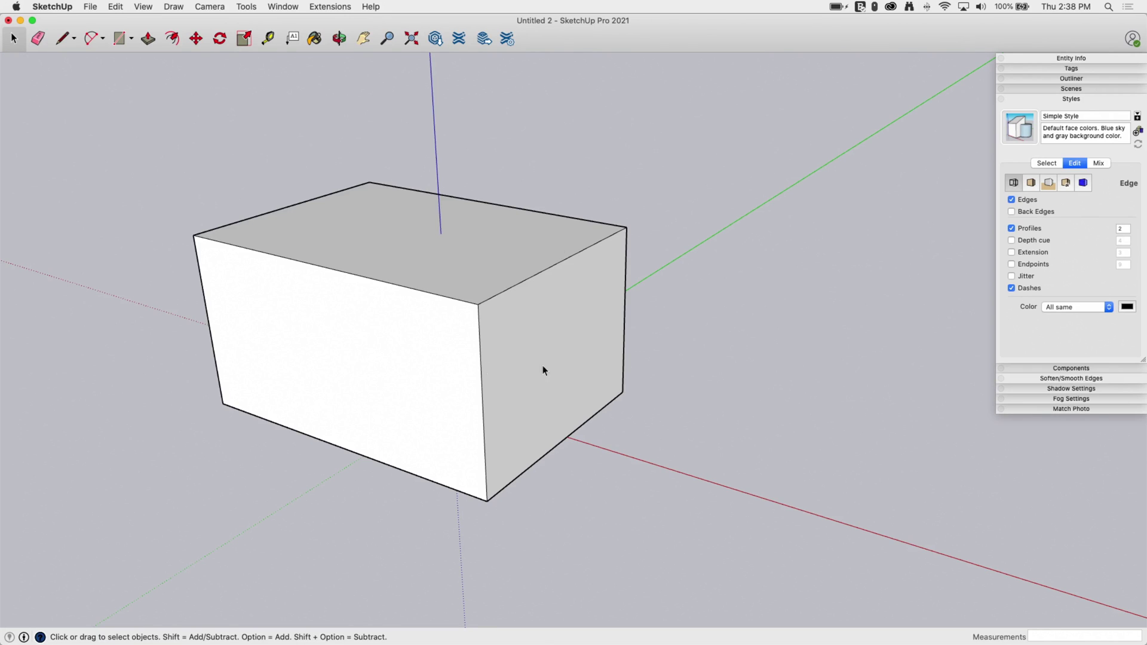
- Orbit the view around the box and check the Tools menu without choosing anything
{"action": "middle_click_drag", "start_coordinate": [618, 364], "coordinate": [627, 208]}
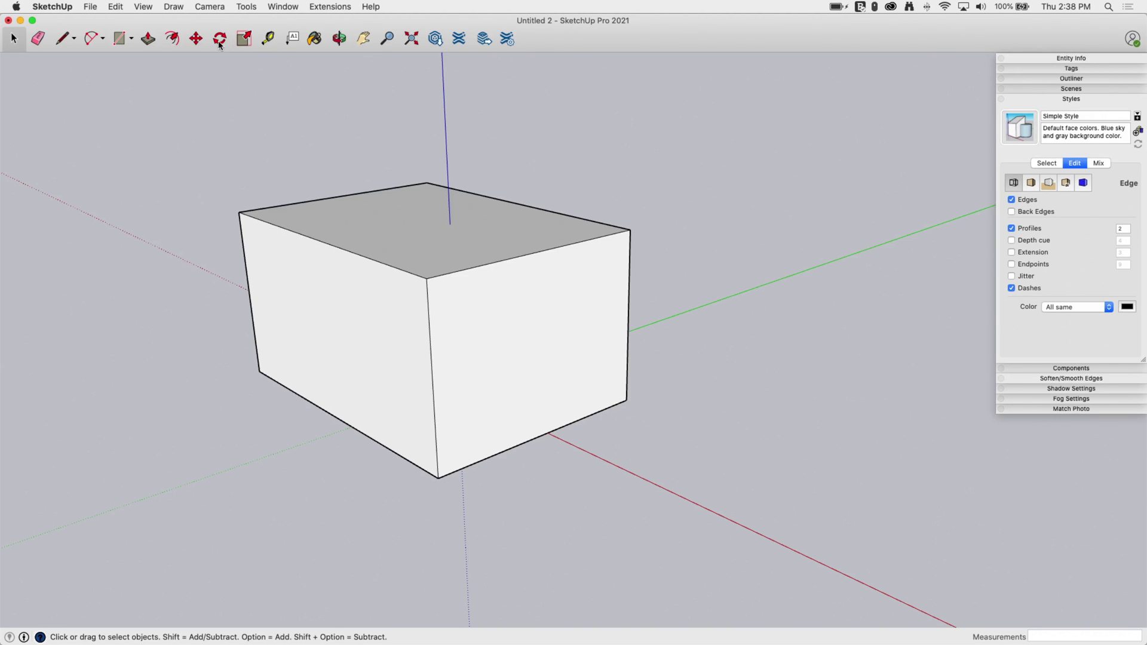
{"action": "left_click", "coordinate": [248, 6]}
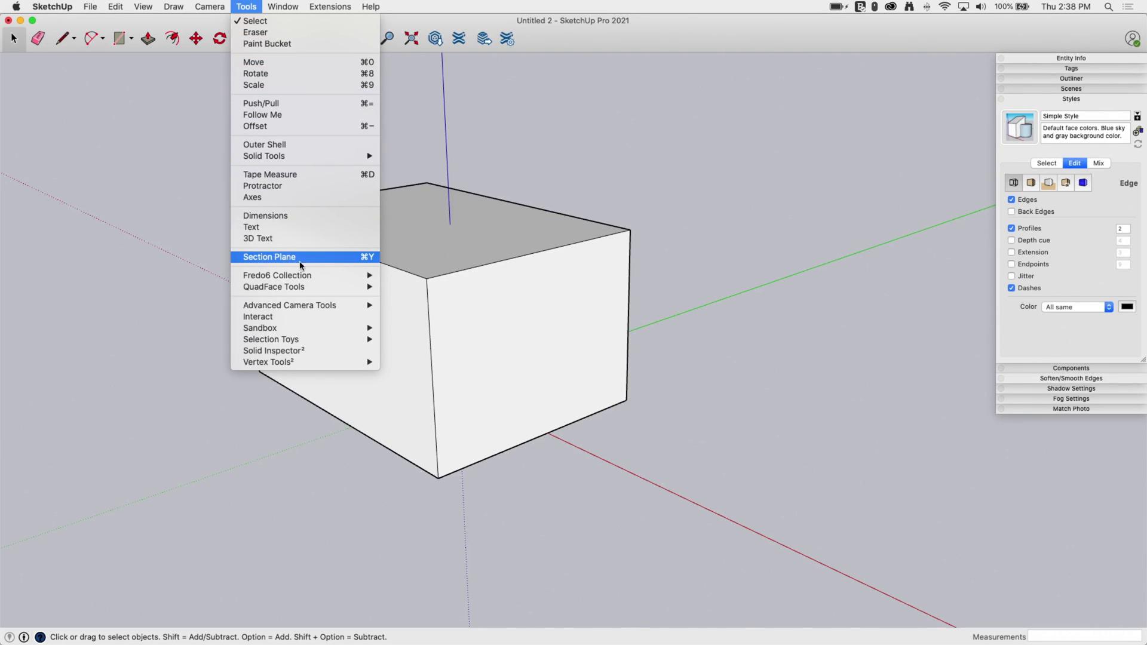
{"action": "left_click", "coordinate": [563, 146]}
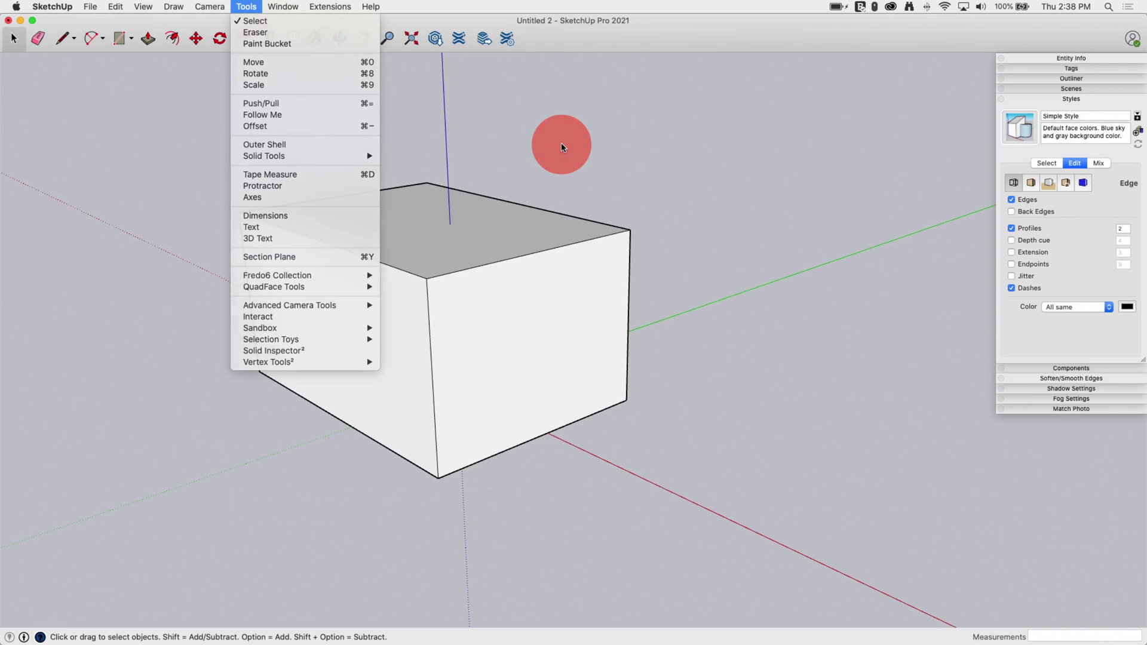
- Show the Large Tool Set palette from View > Tool Palettes
{"action": "left_click", "coordinate": [144, 8]}
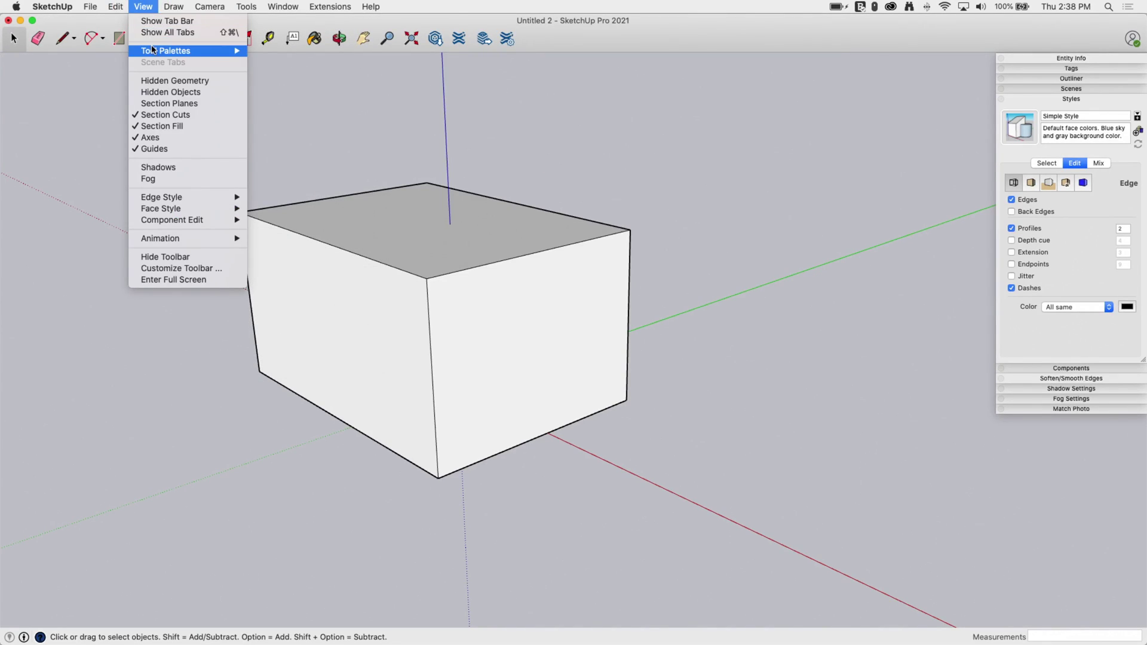
{"action": "mouse_move", "coordinate": [154, 52]}
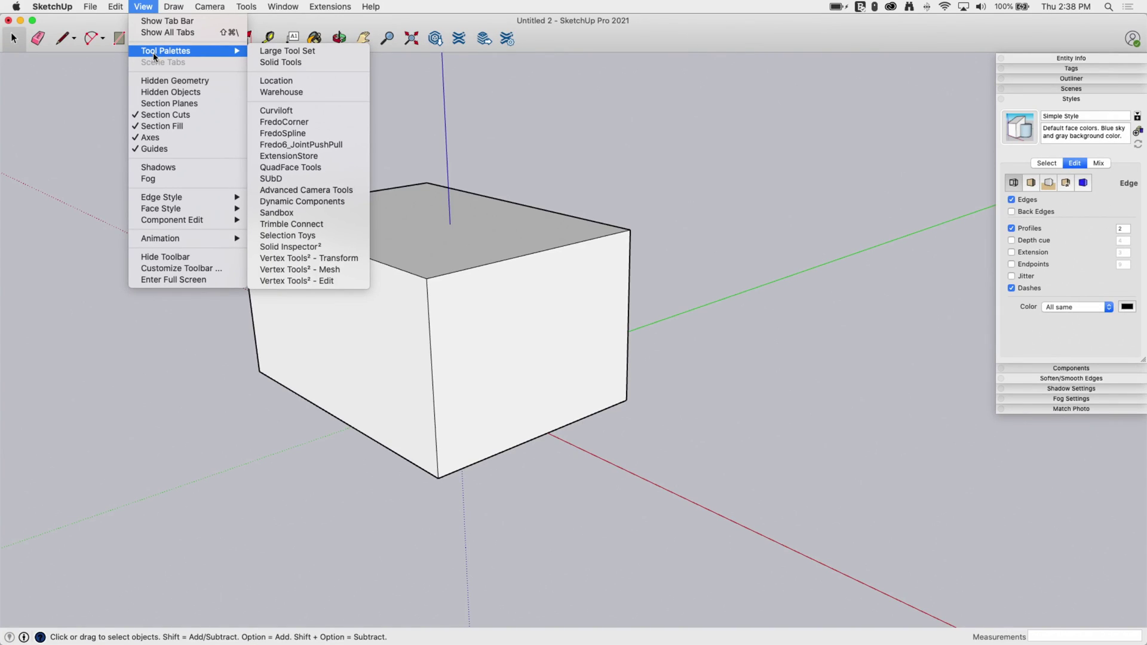
{"action": "left_click", "coordinate": [288, 50]}
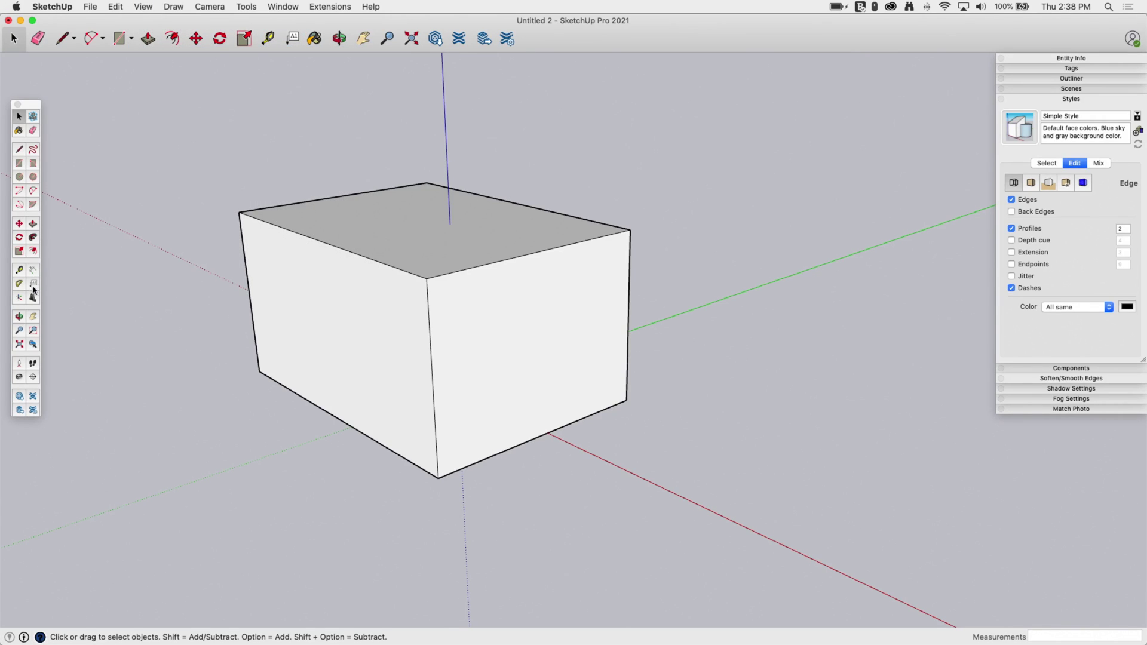
- Place a section plane on the box's right face
{"action": "left_click", "coordinate": [33, 379]}
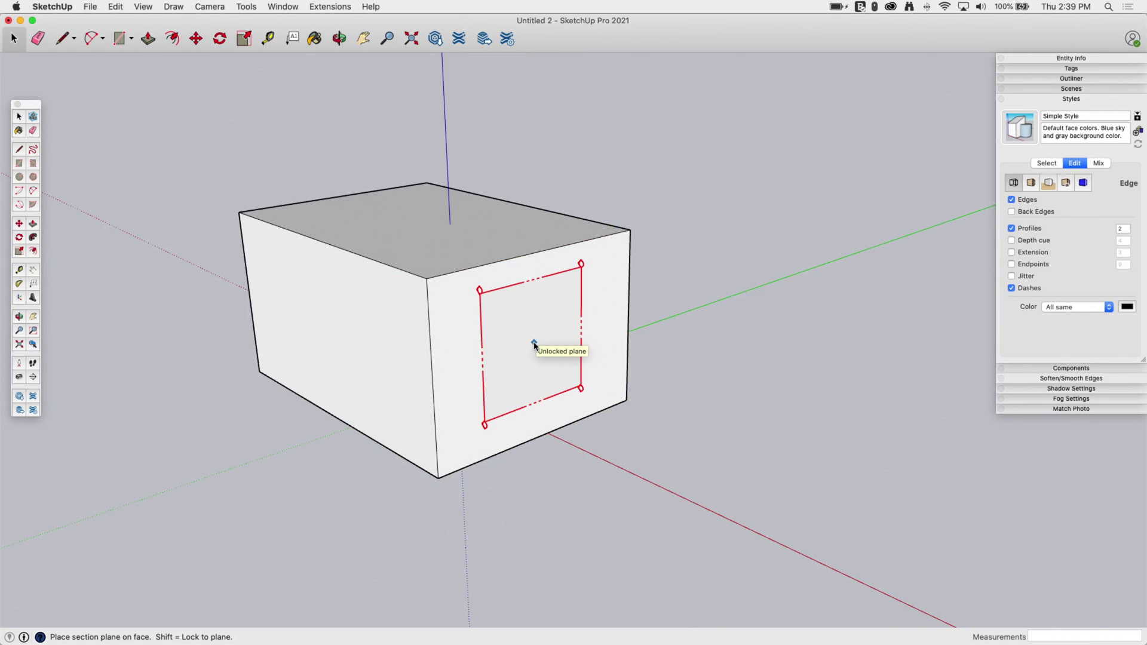
{"action": "left_click", "coordinate": [534, 344]}
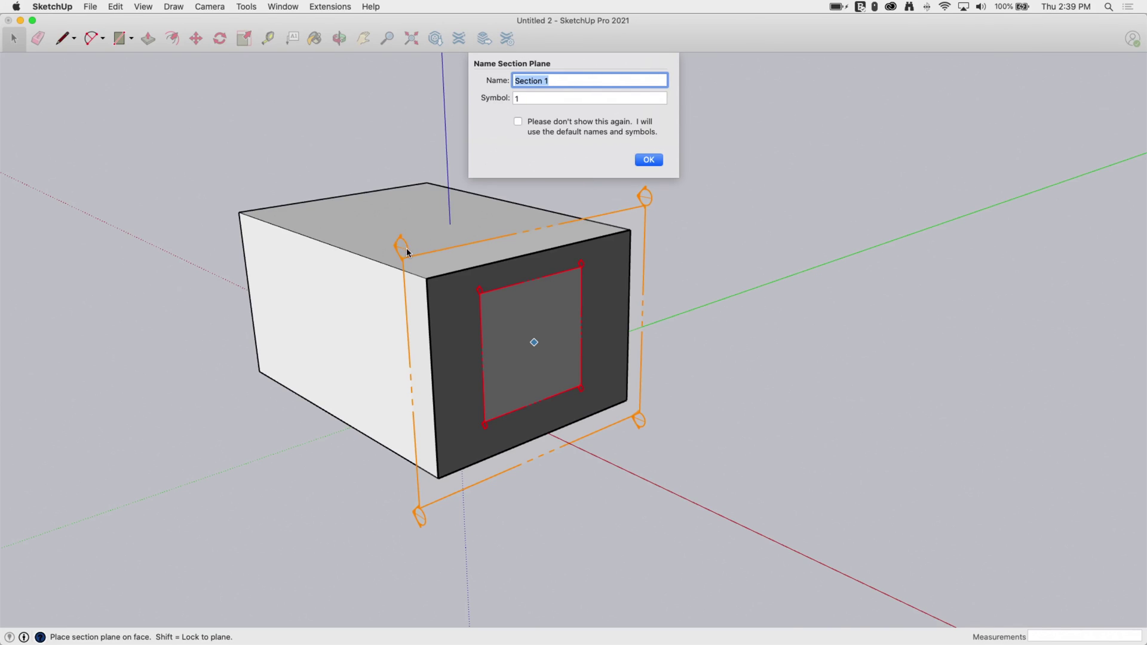
- Keep the name Section 1, change the symbol to A, and confirm
{"action": "key", "text": "Tab"}
{"action": "left_click", "coordinate": [506, 99]}
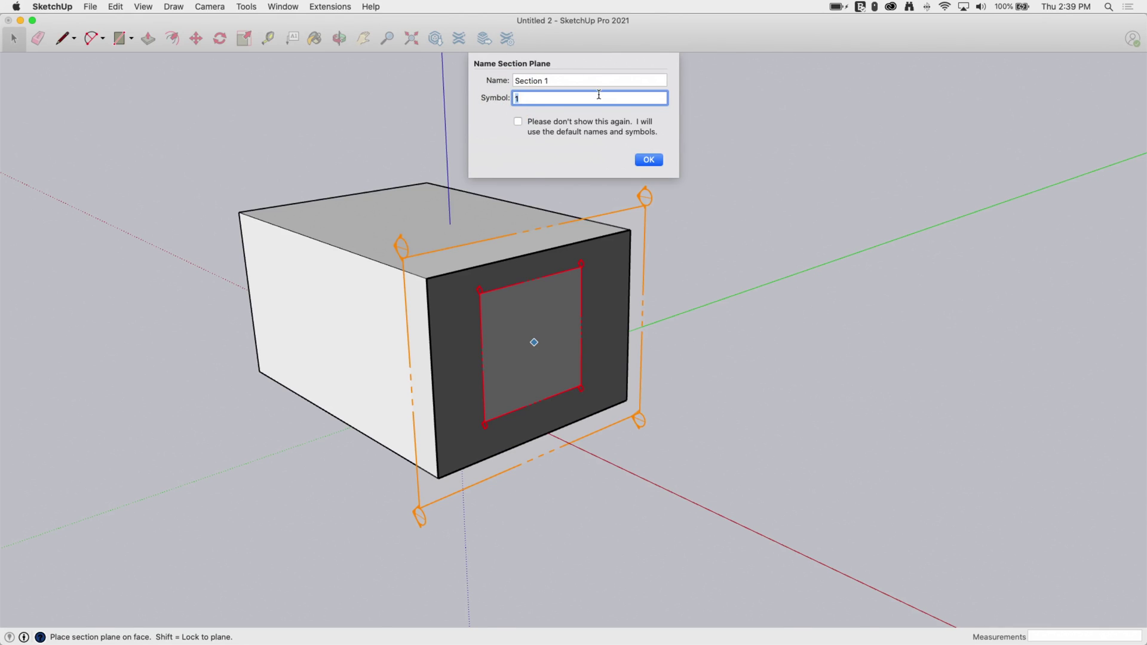
{"action": "type", "text": "A"}
{"action": "left_click", "coordinate": [645, 159]}
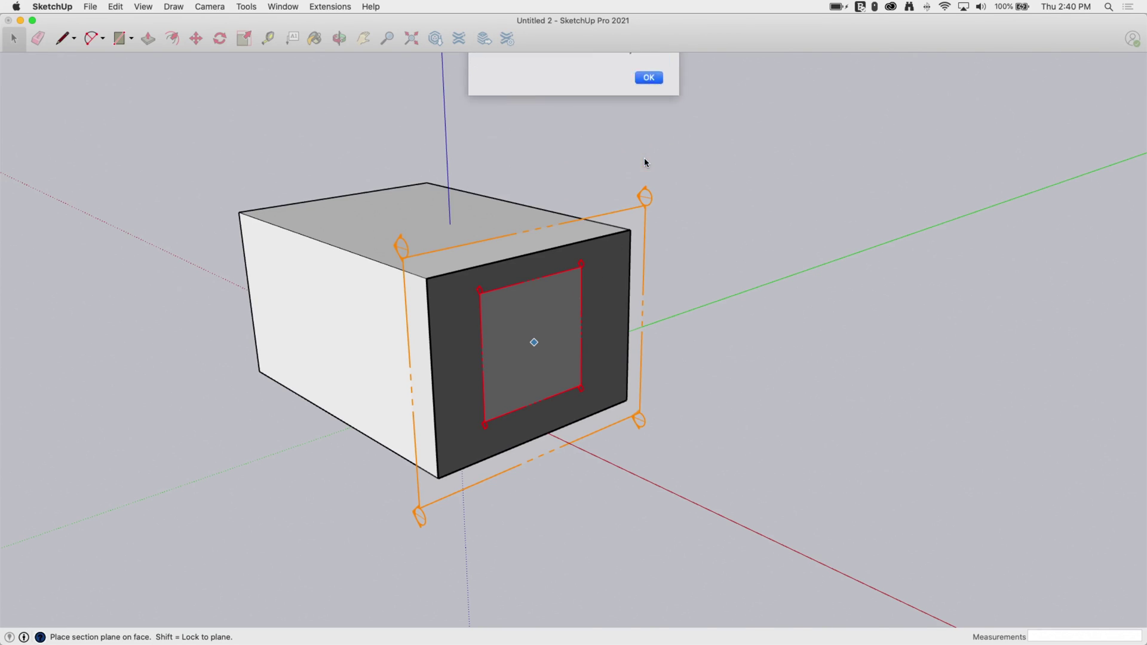
- Zoom and orbit around the cut box, then select its section plane
{"action": "scroll", "coordinate": [643, 198], "scroll_direction": "up", "scroll_amount": 5}
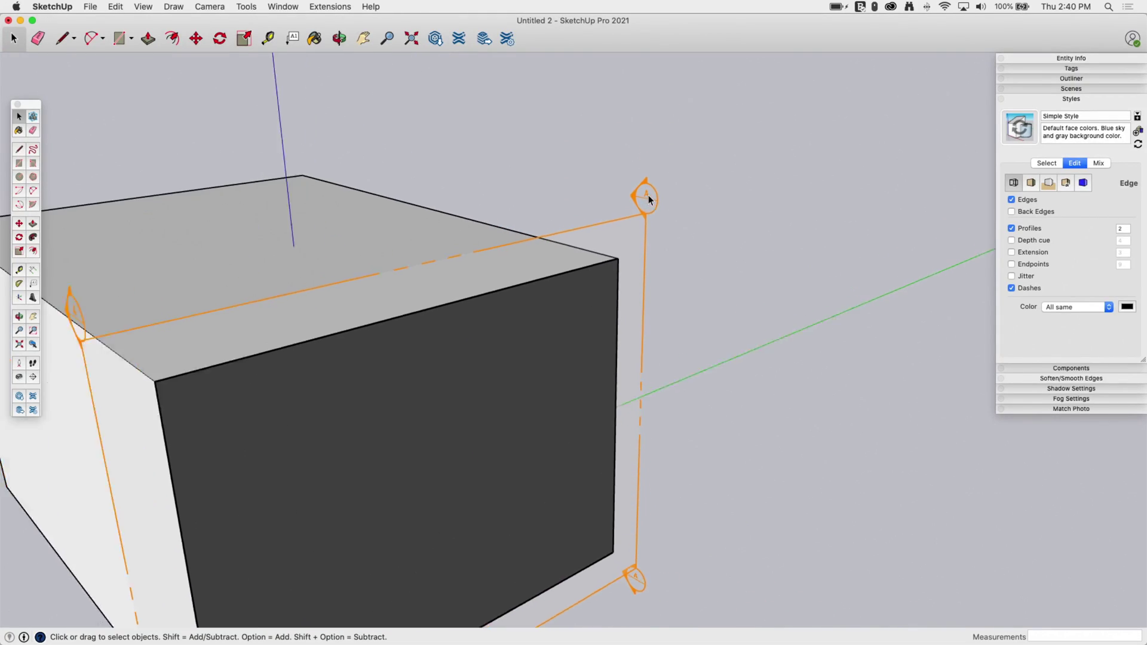
{"action": "scroll", "coordinate": [651, 190], "scroll_direction": "down", "scroll_amount": 4}
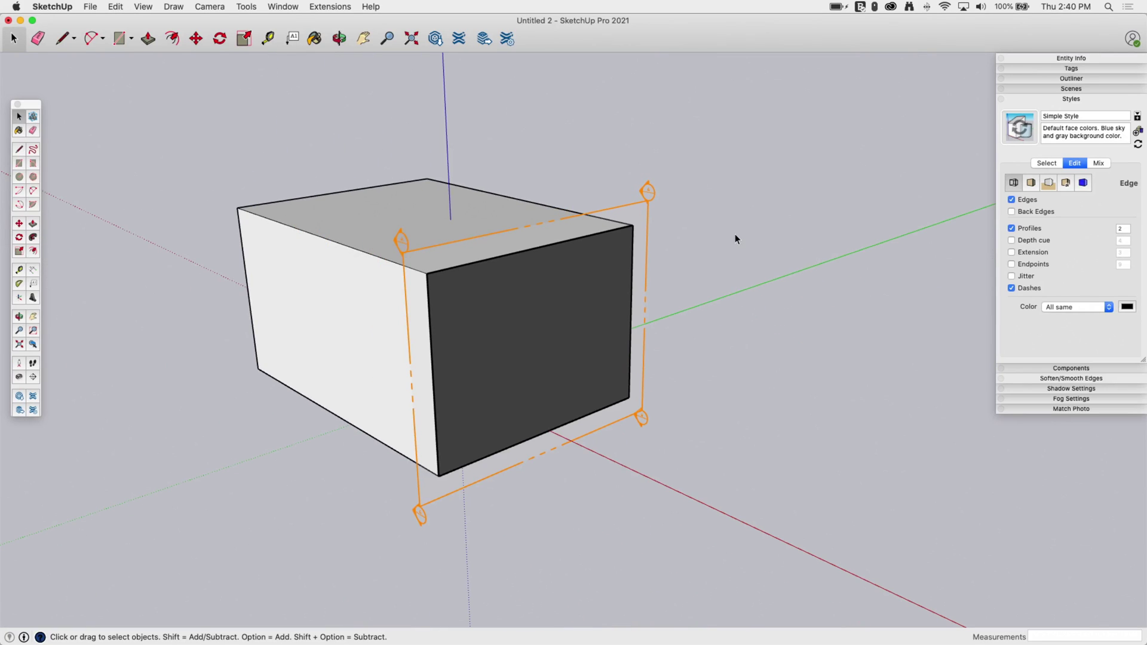
{"action": "middle_click_drag", "start_coordinate": [735, 234], "coordinate": [776, 264]}
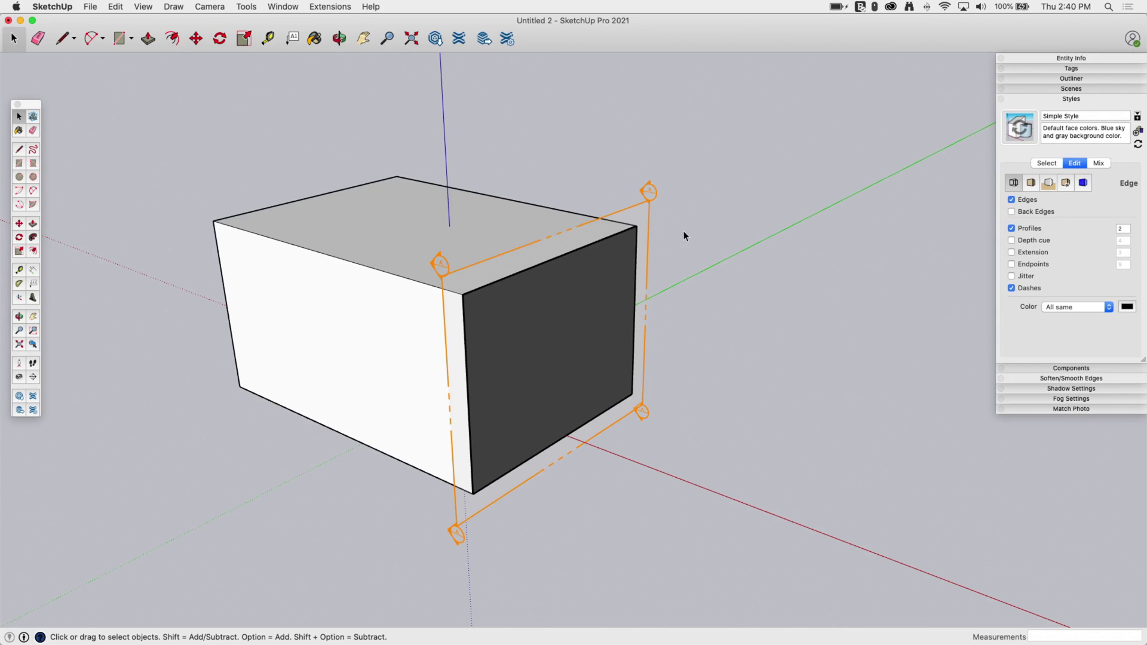
{"action": "left_click", "coordinate": [648, 209]}
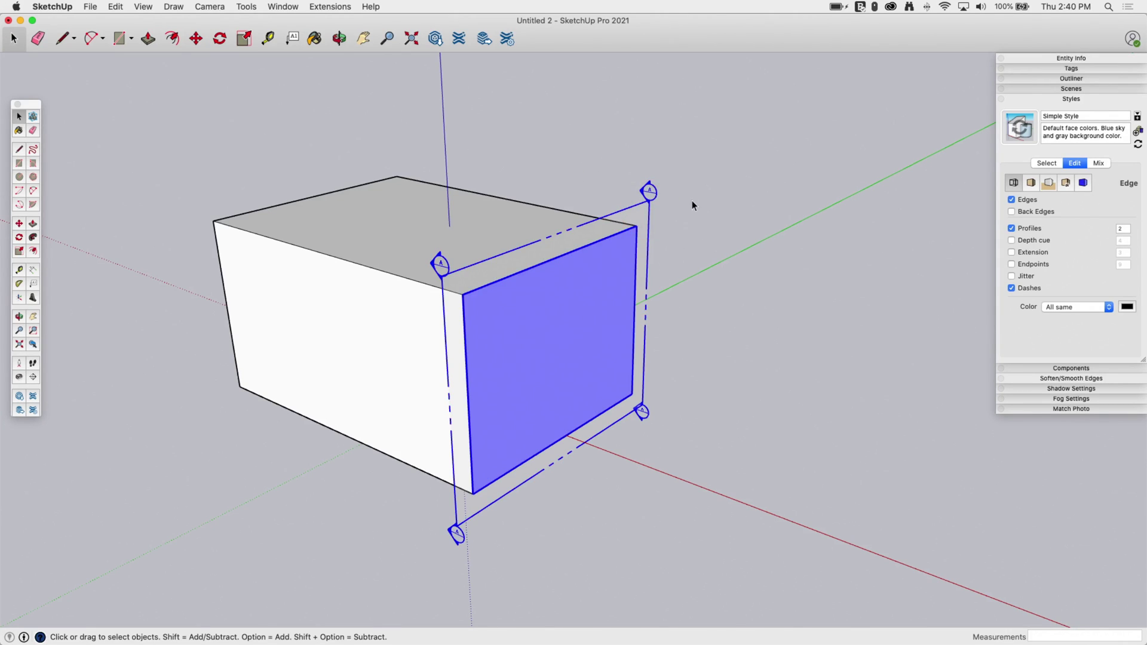
{"action": "left_click", "coordinate": [668, 174]}
{"action": "left_click", "coordinate": [647, 203]}
{"action": "scroll", "coordinate": [670, 233], "scroll_direction": "down", "scroll_amount": 2}
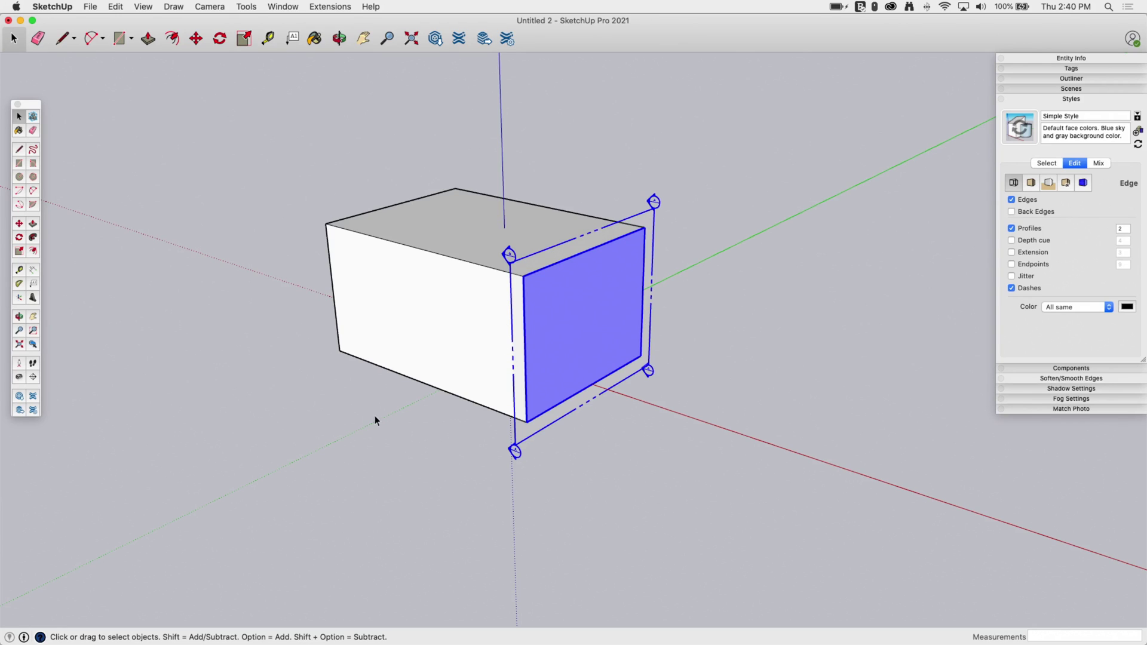
{"action": "scroll", "coordinate": [500, 372], "scroll_direction": "down", "scroll_amount": 10}
{"action": "scroll", "coordinate": [507, 358], "scroll_direction": "up", "scroll_amount": 6}
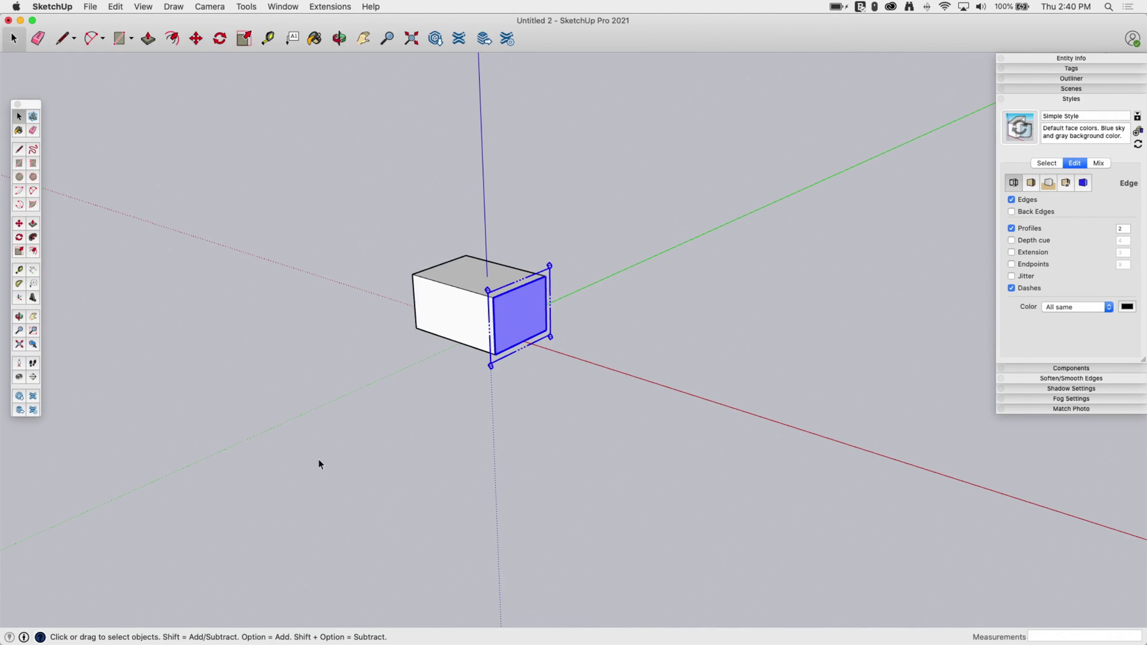
{"action": "scroll", "coordinate": [528, 345], "scroll_direction": "up", "scroll_amount": 10}
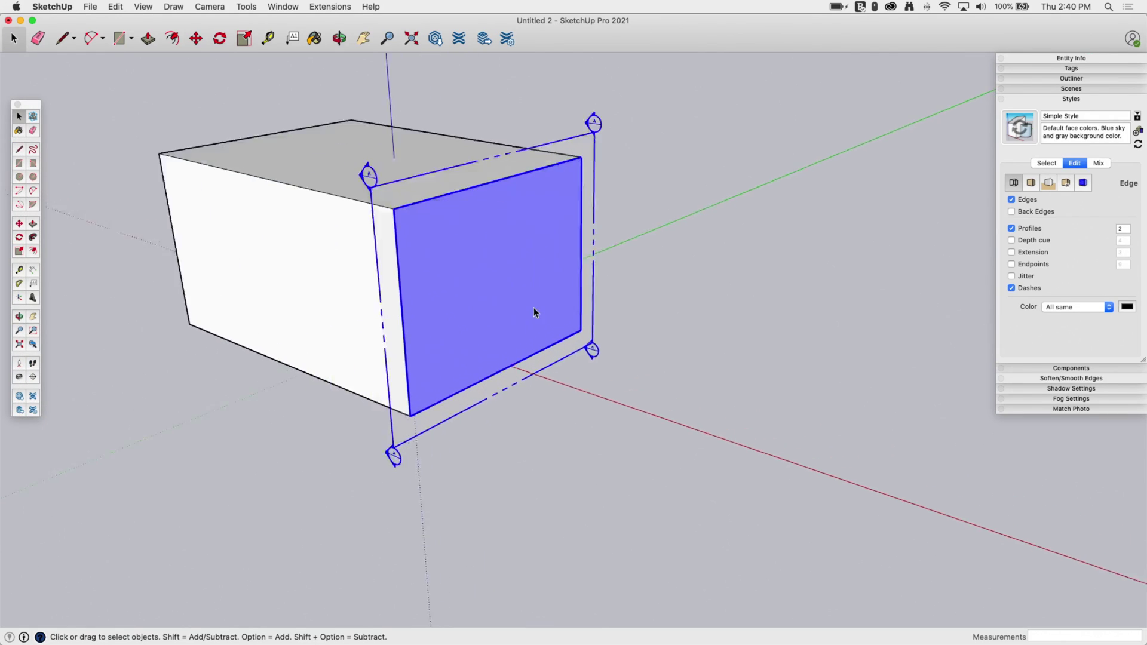
{"action": "key", "text": "o"}
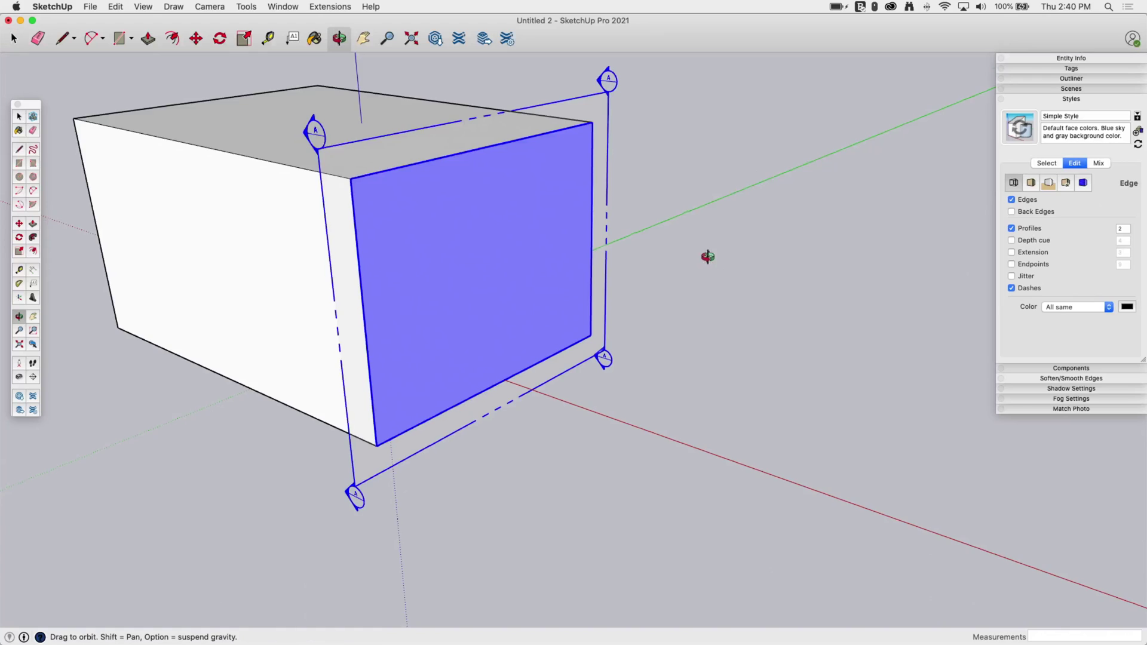
{"action": "left_click_drag", "start_coordinate": [722, 266], "coordinate": [712, 294]}
{"action": "key", "text": "space"}
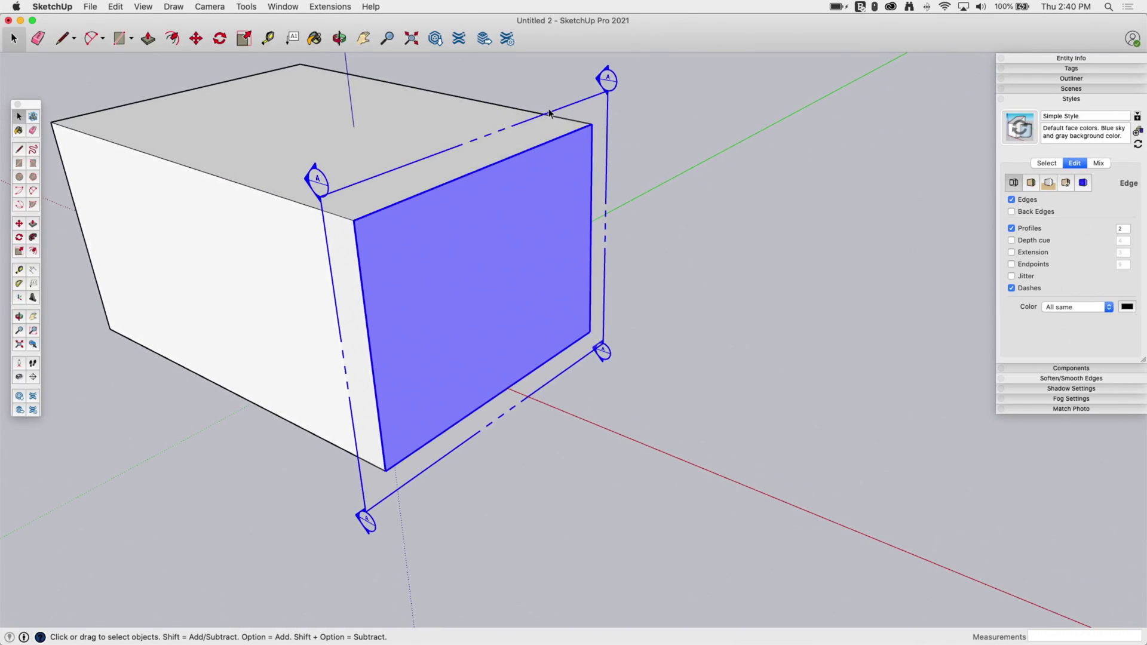
{"action": "left_click", "coordinate": [757, 176]}
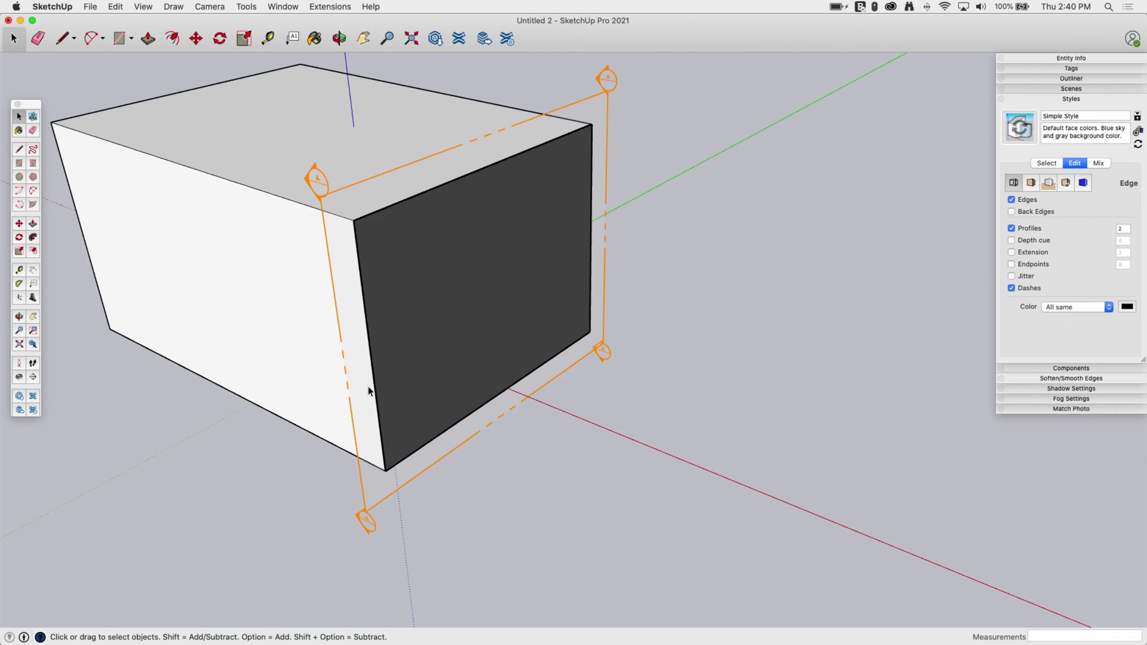
{"action": "left_click", "coordinate": [604, 227]}
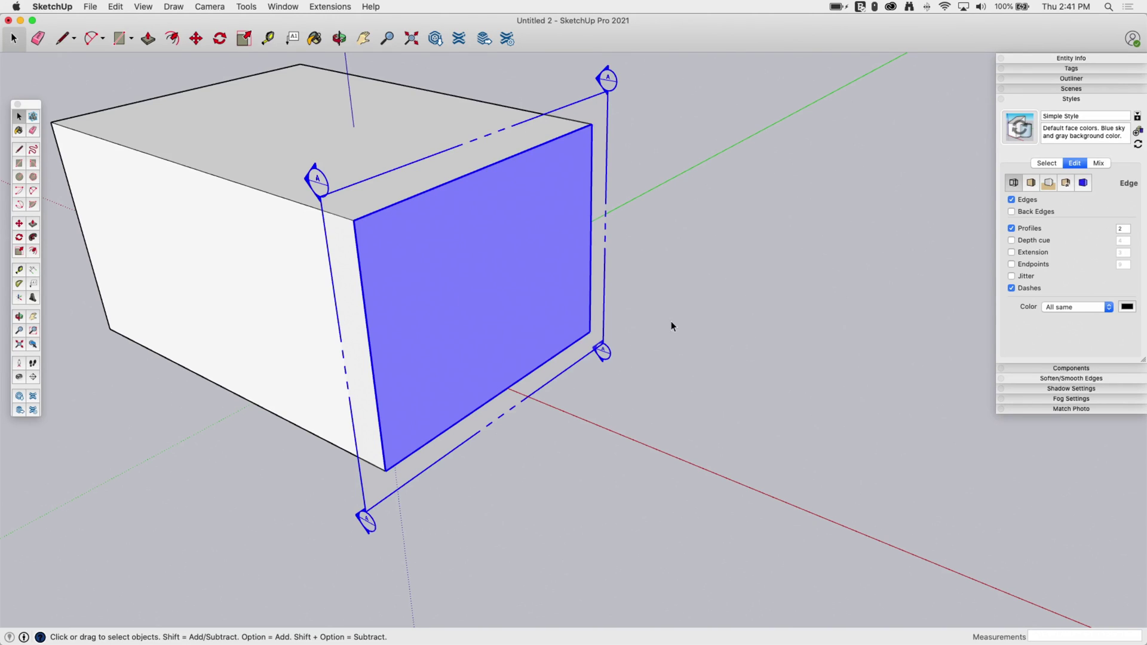
{"action": "scroll", "coordinate": [675, 228], "scroll_direction": "down", "scroll_amount": 2}
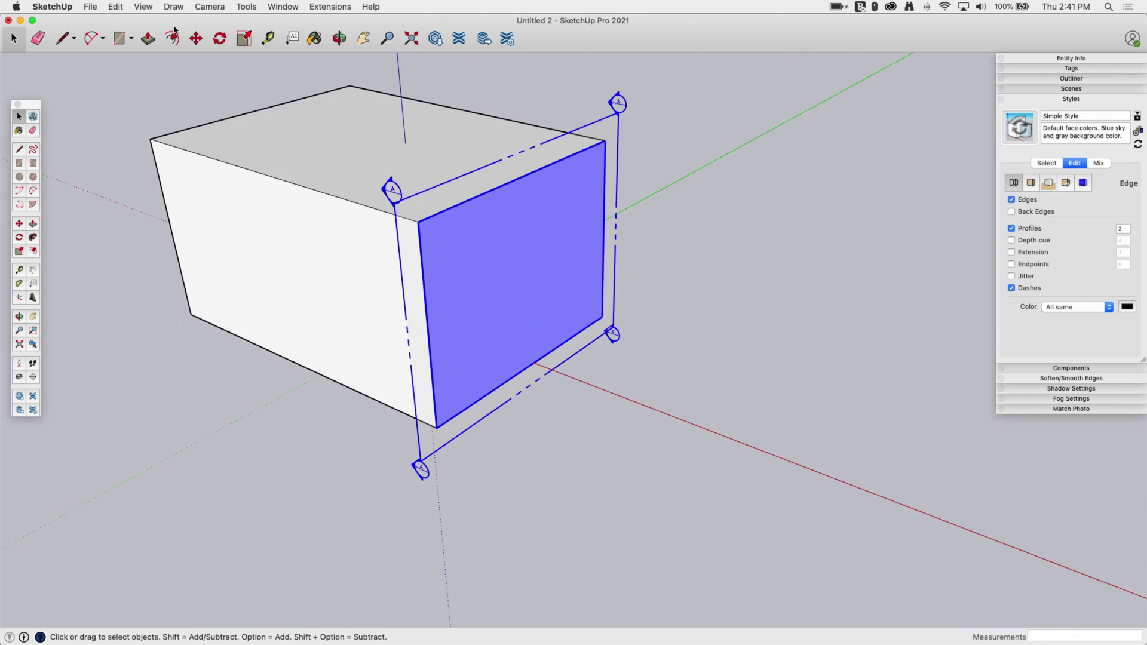
{"action": "left_click", "coordinate": [146, 7]}
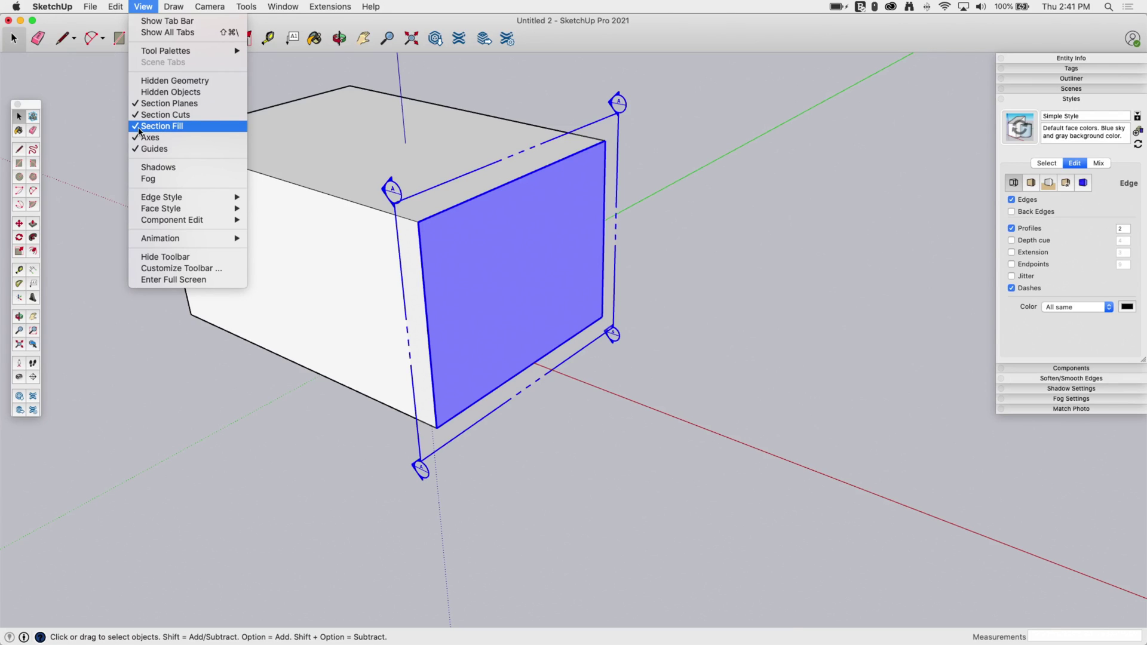
{"action": "left_click", "coordinate": [180, 108]}
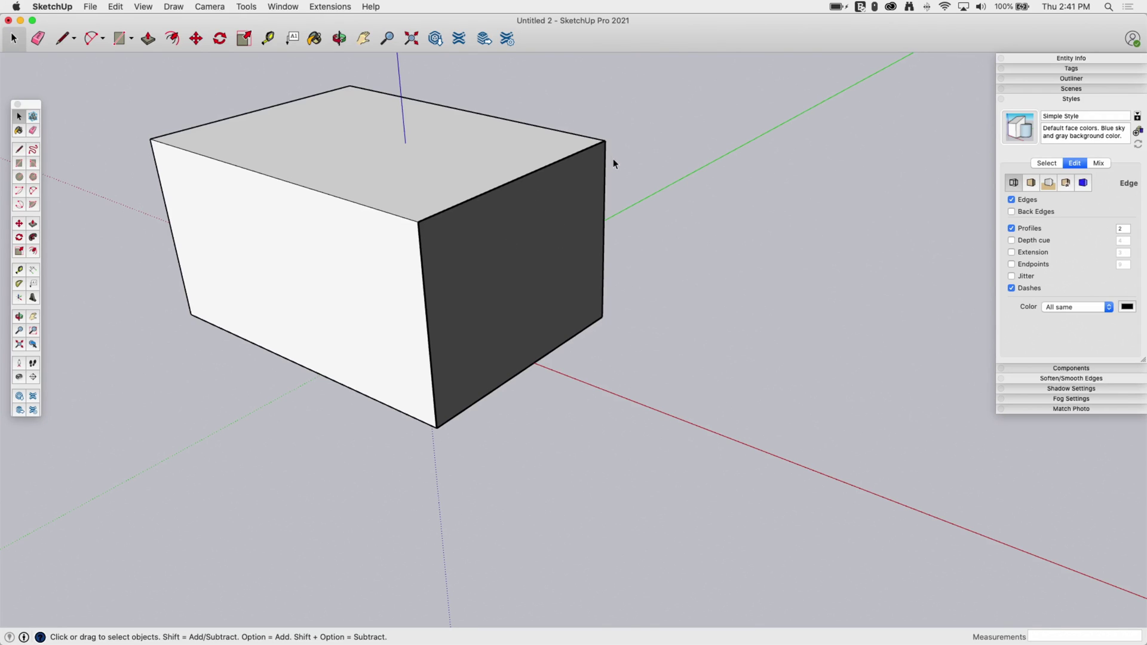
{"action": "left_click", "coordinate": [143, 7]}
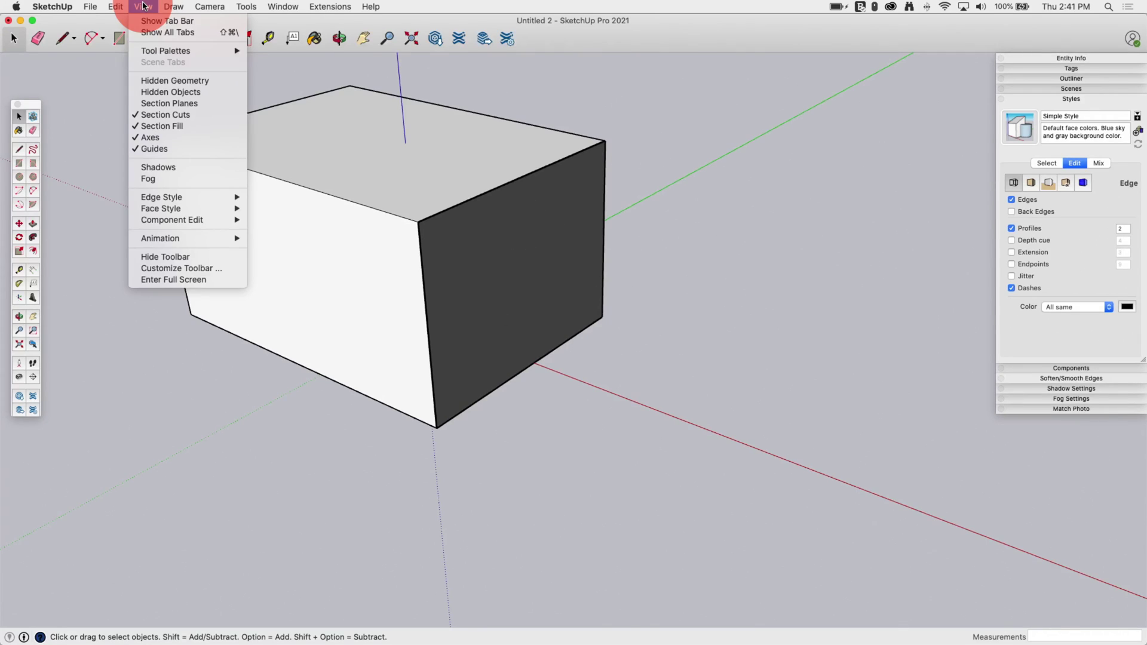
{"action": "left_click", "coordinate": [138, 115]}
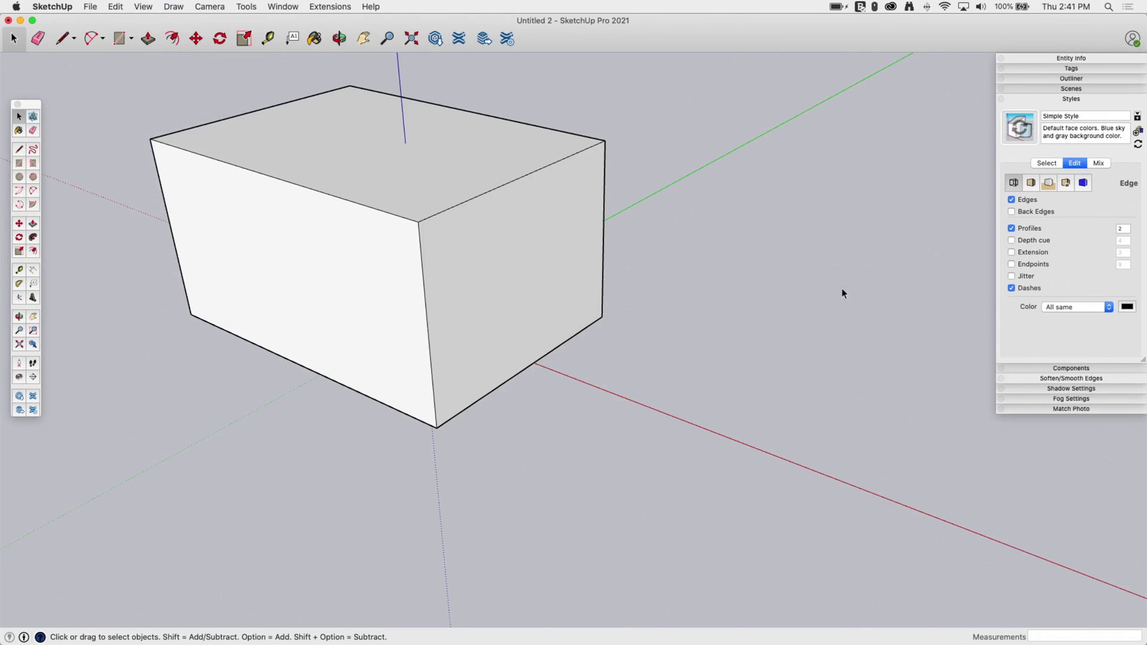
{"action": "left_click", "coordinate": [144, 6]}
{"action": "left_click", "coordinate": [139, 115]}
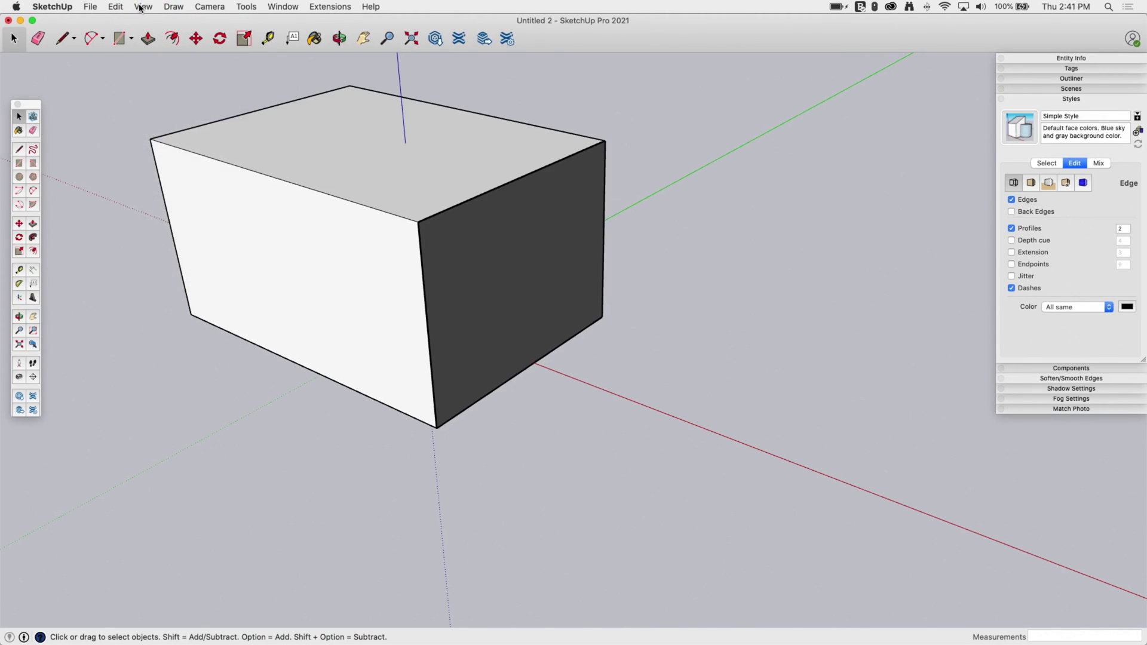
{"action": "left_click", "coordinate": [144, 7]}
{"action": "left_click", "coordinate": [145, 105]}
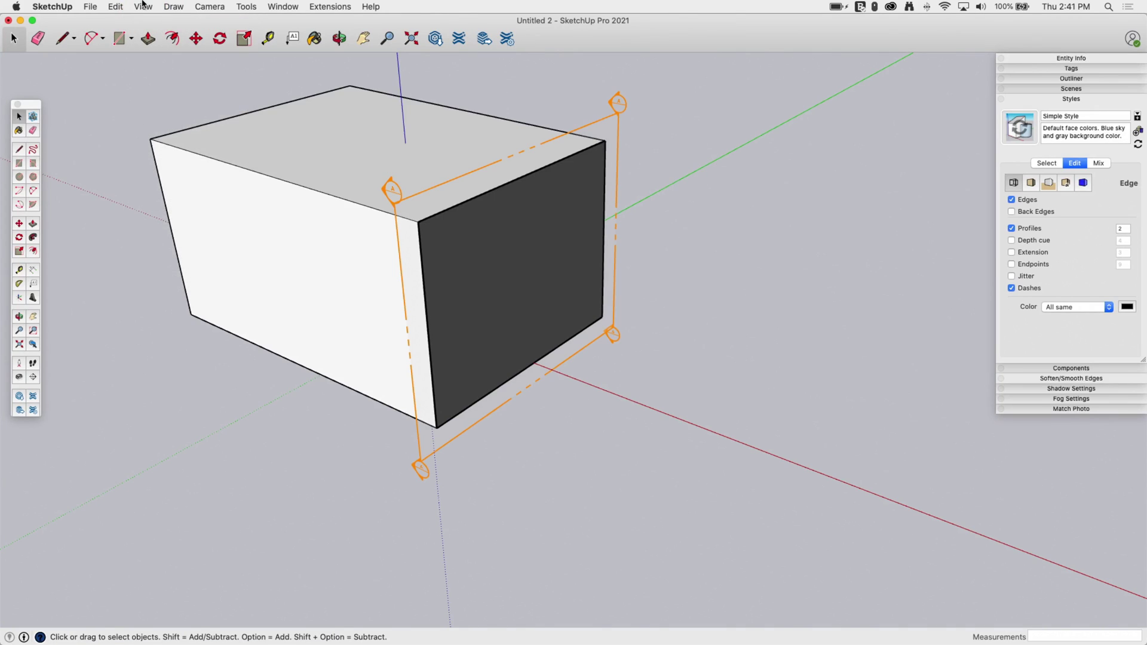
{"action": "left_click", "coordinate": [144, 7]}
{"action": "left_click", "coordinate": [149, 126]}
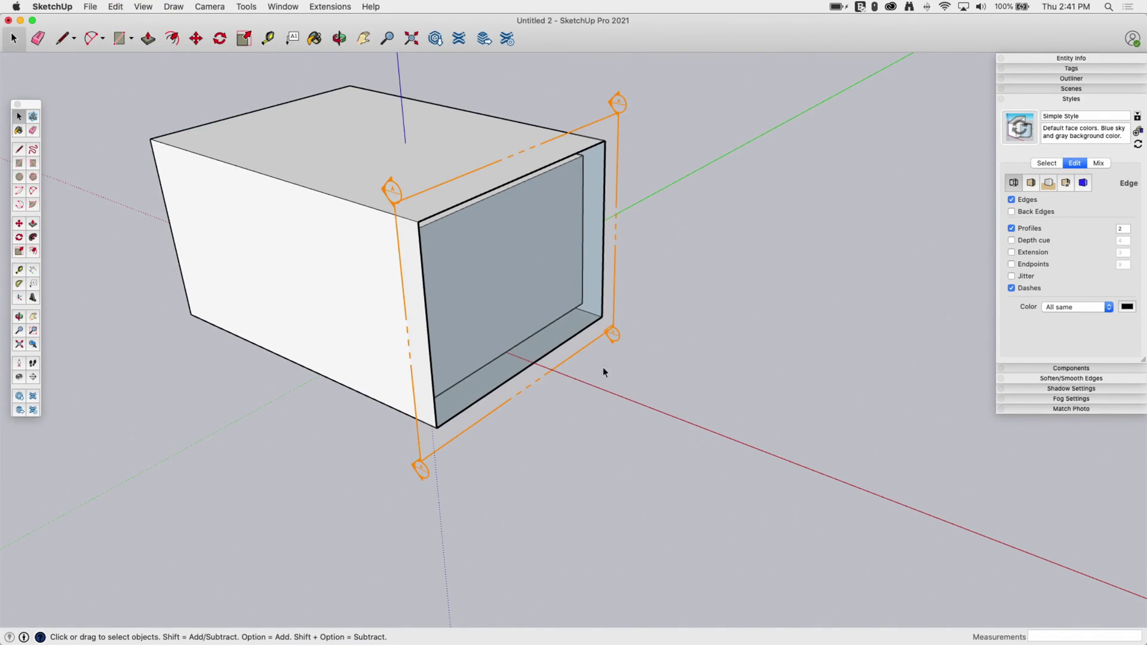
{"action": "middle_click_drag", "start_coordinate": [703, 292], "coordinate": [650, 270]}
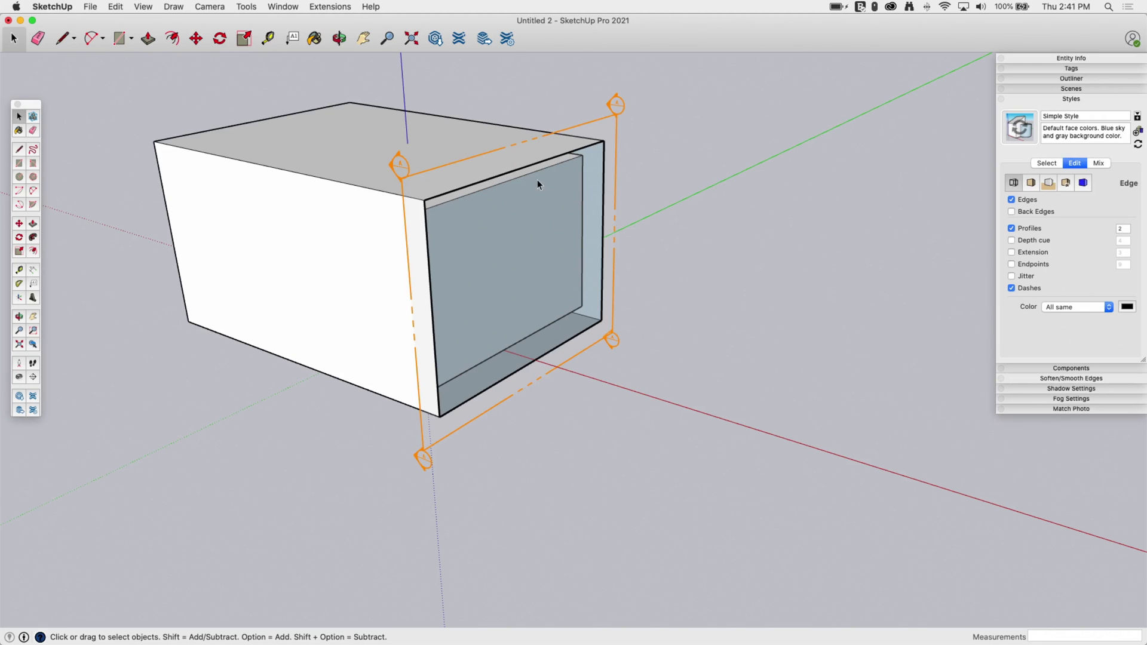
{"action": "middle_click_drag", "start_coordinate": [457, 214], "coordinate": [575, 149]}
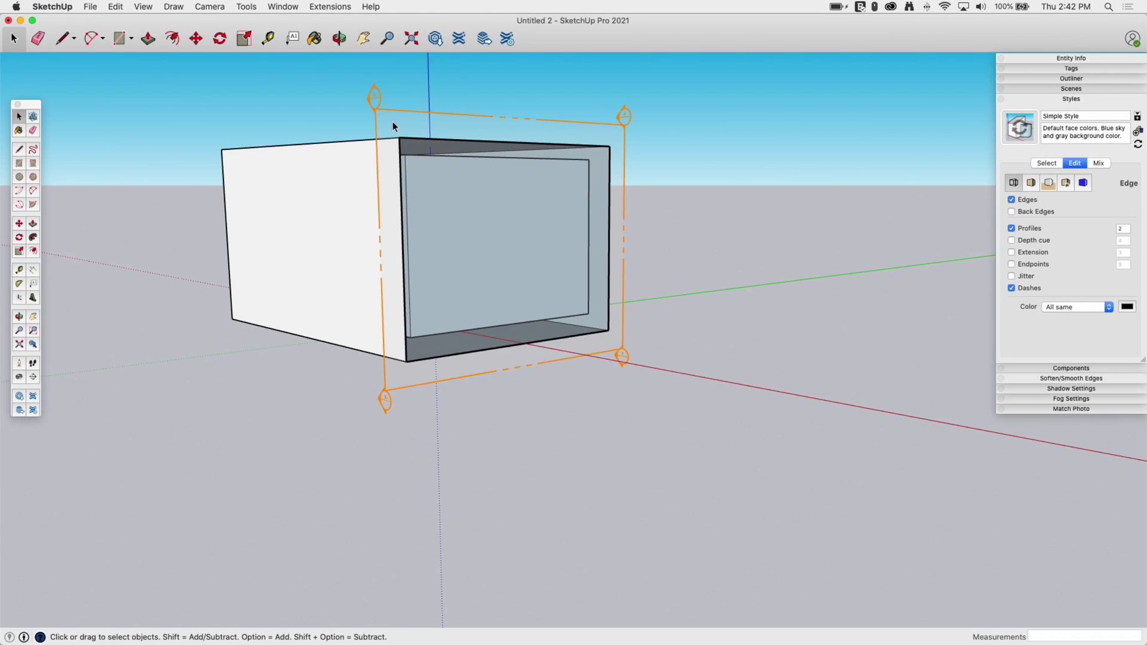
{"action": "left_click", "coordinate": [144, 7]}
{"action": "left_click", "coordinate": [163, 127]}
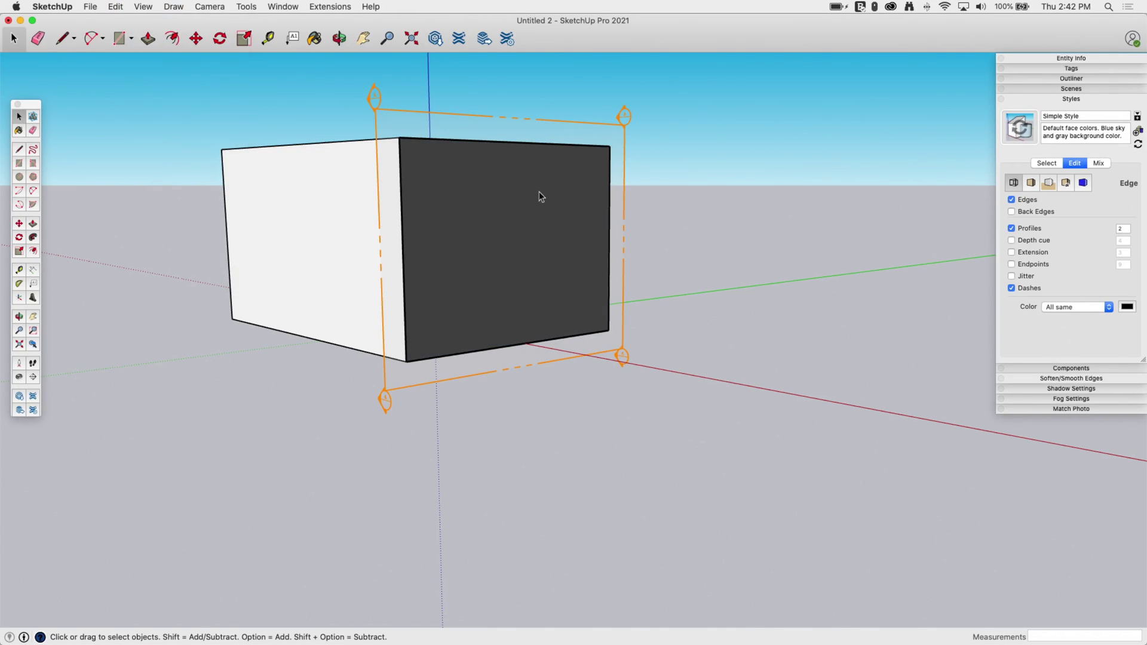
{"action": "middle_click_drag", "start_coordinate": [543, 190], "coordinate": [615, 257]}
{"action": "scroll", "coordinate": [657, 281], "scroll_direction": "up", "scroll_amount": 3}
{"action": "middle_click_drag", "start_coordinate": [678, 296], "coordinate": [794, 361]}
{"action": "scroll", "coordinate": [827, 335], "scroll_direction": "down", "scroll_amount": 3}
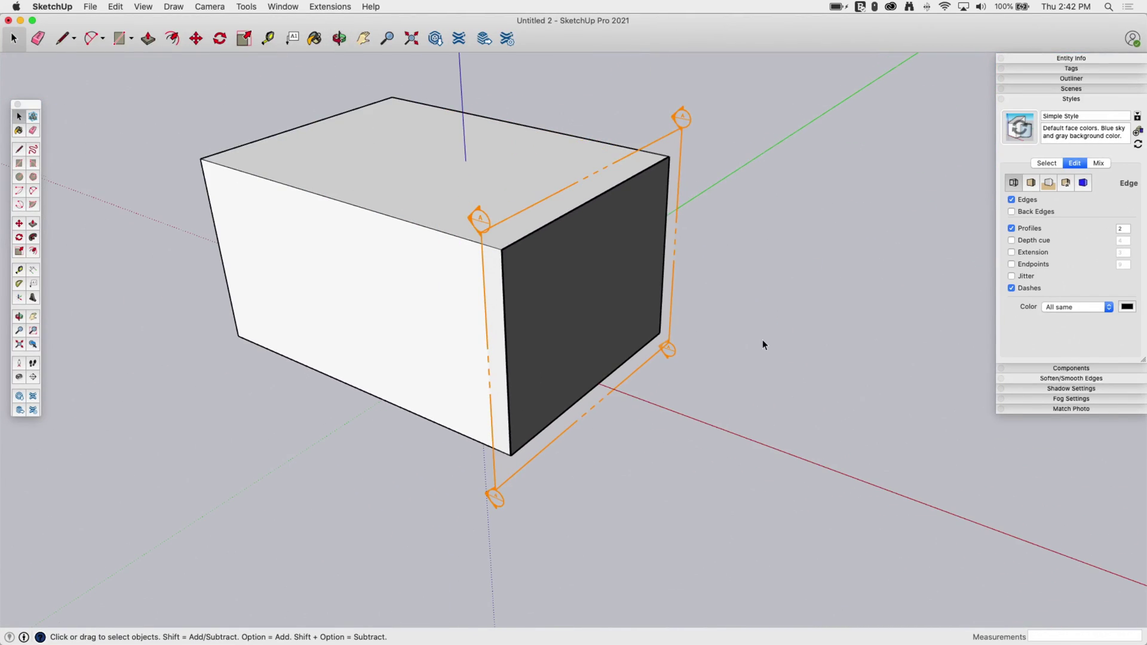
{"action": "scroll", "coordinate": [762, 339], "scroll_direction": "down", "scroll_amount": 3}
{"action": "middle_click_drag", "start_coordinate": [299, 233], "coordinate": [442, 297]}
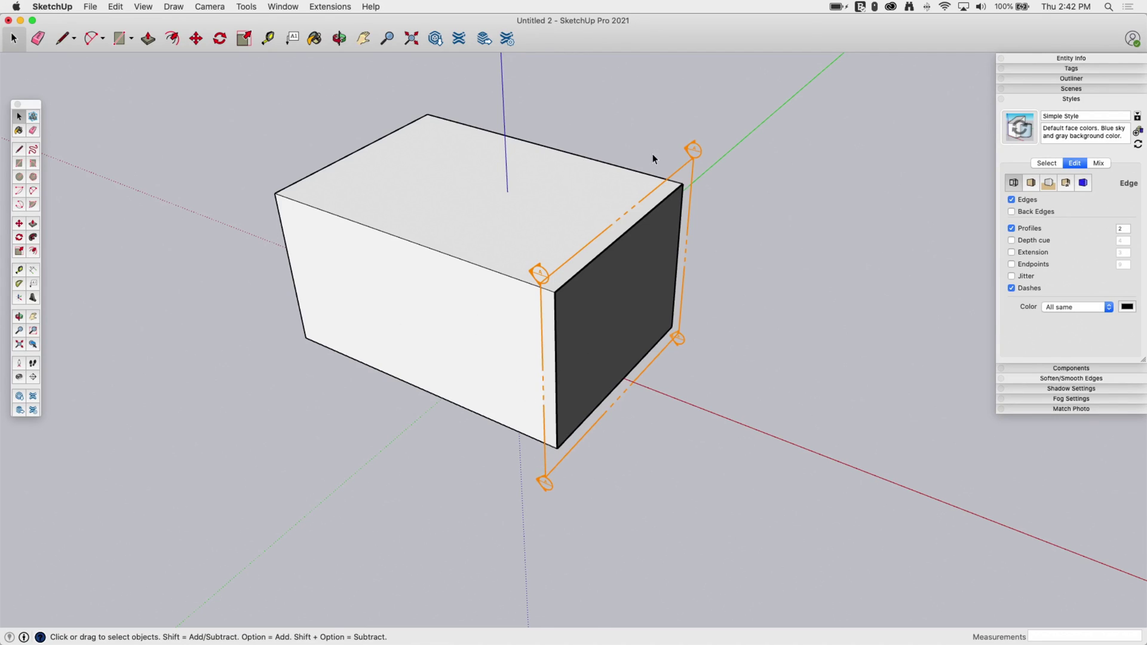
- Move the section plane about 6' 5 3/8" deep into the box
{"action": "left_click", "coordinate": [691, 163]}
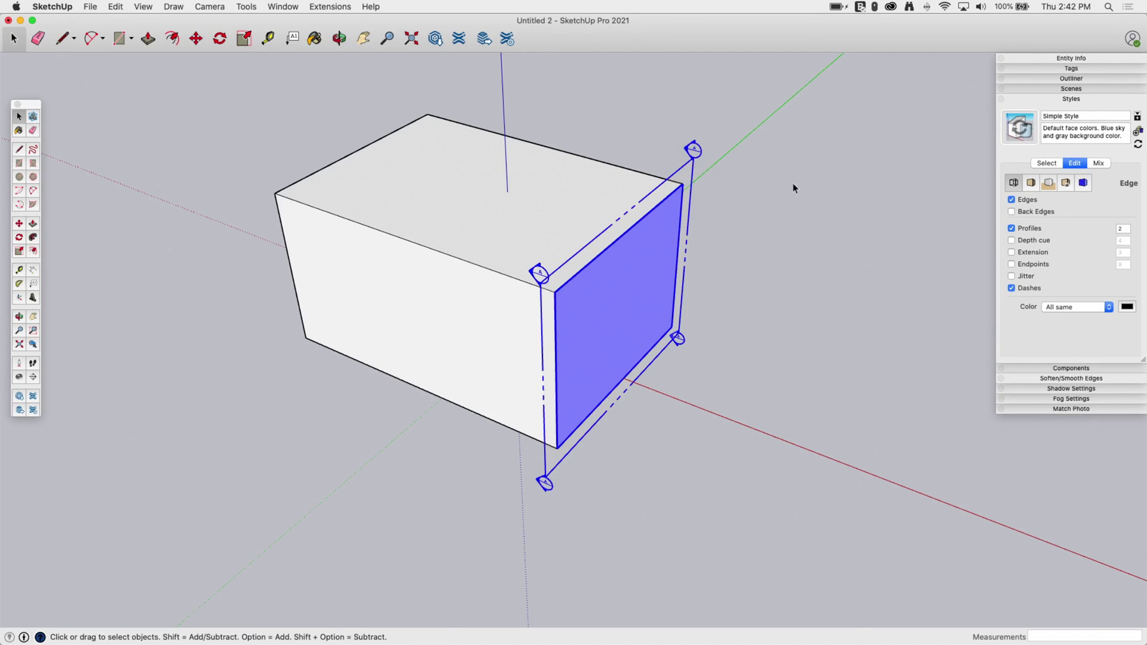
{"action": "left_click", "coordinate": [196, 39]}
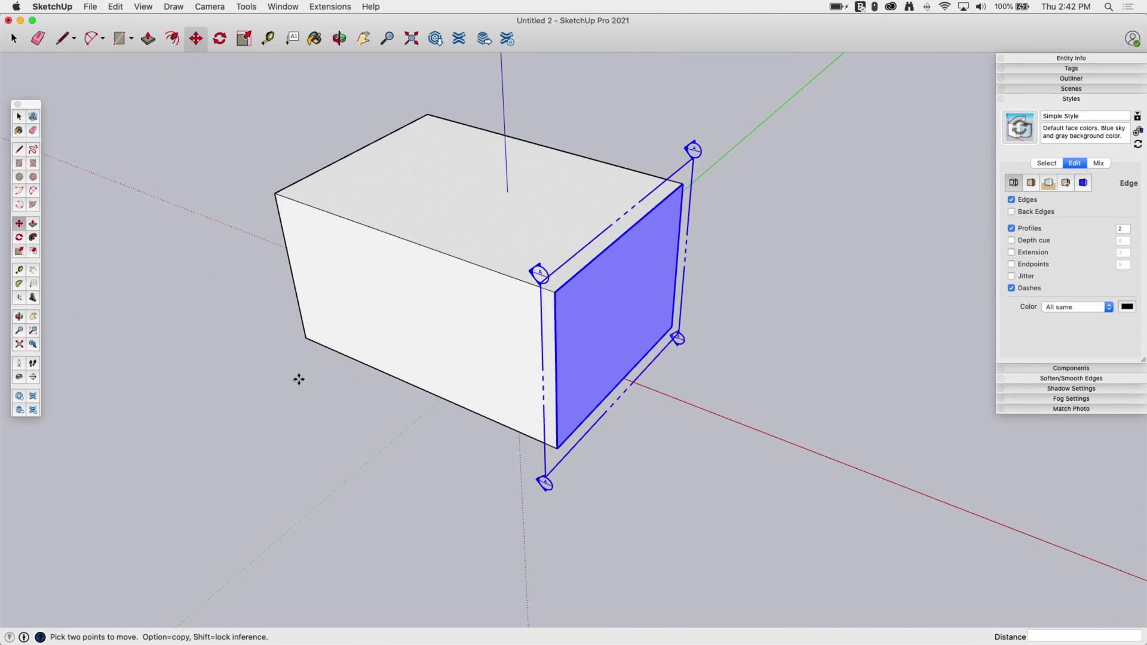
{"action": "left_click", "coordinate": [543, 460]}
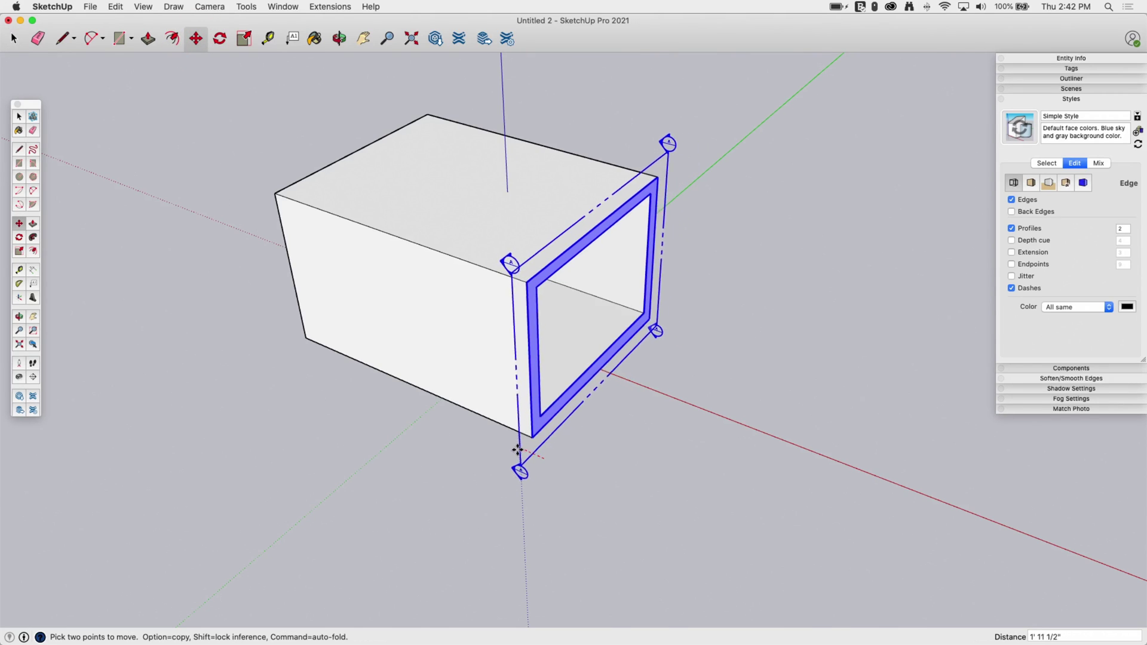
{"action": "left_click", "coordinate": [460, 428]}
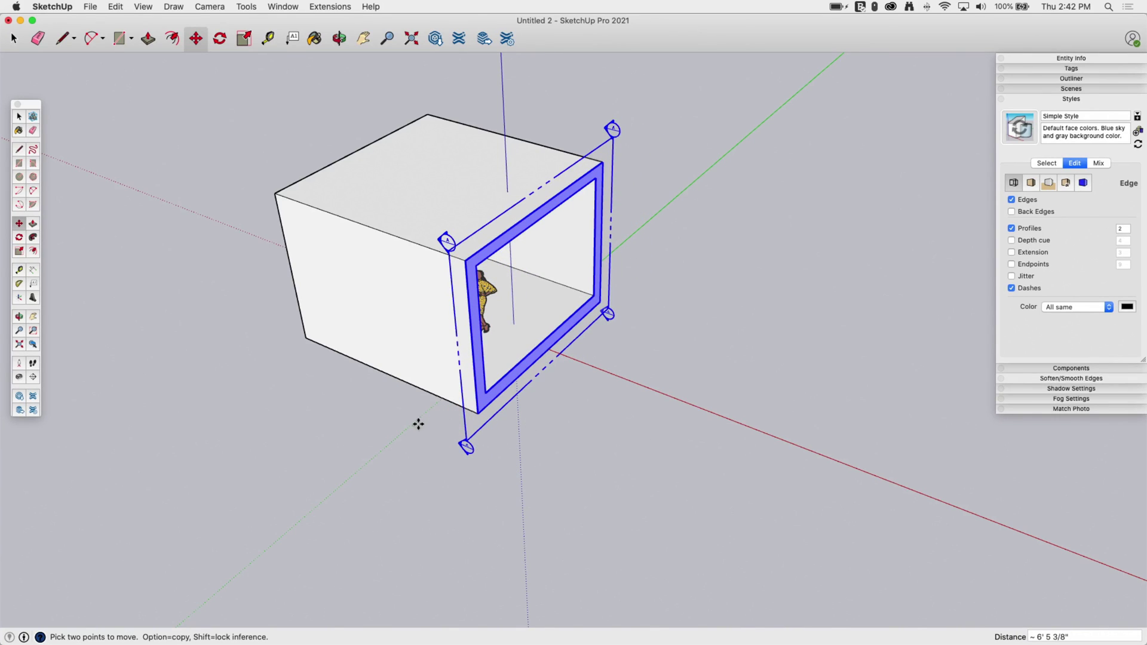
- Orbit to inspect the opened box, then deselect the section plane
{"action": "middle_click_drag", "start_coordinate": [732, 410], "coordinate": [611, 410]}
{"action": "scroll", "coordinate": [525, 387], "scroll_direction": "up", "scroll_amount": 3}
{"action": "scroll", "coordinate": [611, 411], "scroll_direction": "down", "scroll_amount": 3}
{"action": "middle_click_drag", "start_coordinate": [576, 548], "coordinate": [740, 224]}
{"action": "scroll", "coordinate": [668, 212], "scroll_direction": "up", "scroll_amount": 2}
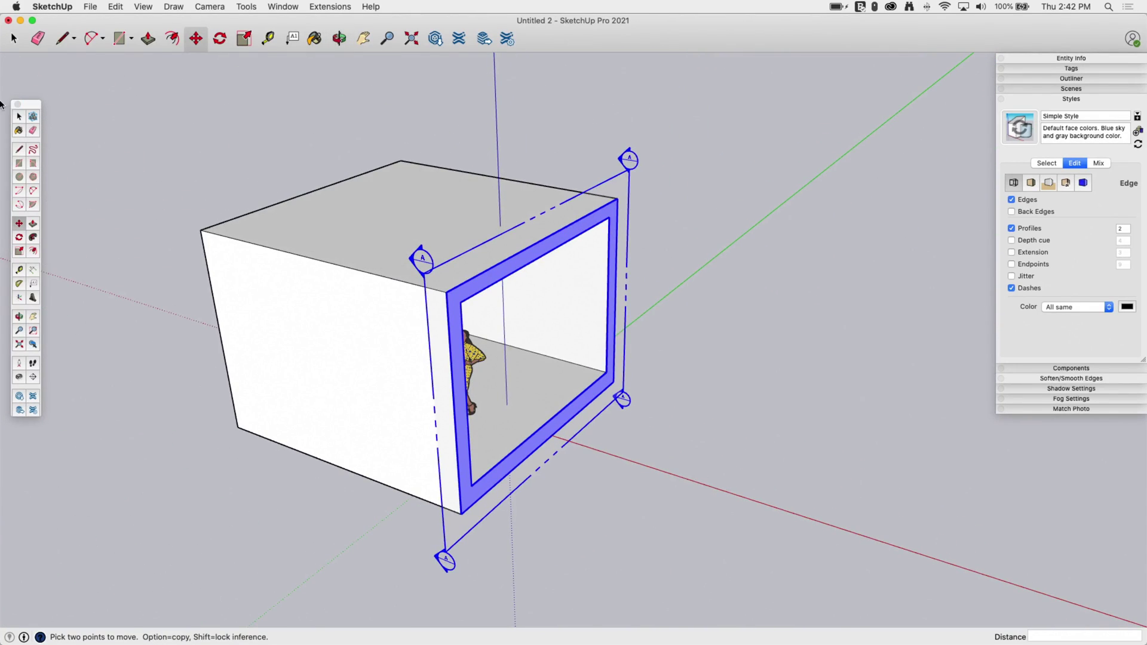
{"action": "left_click", "coordinate": [20, 117]}
{"action": "left_click", "coordinate": [717, 181]}
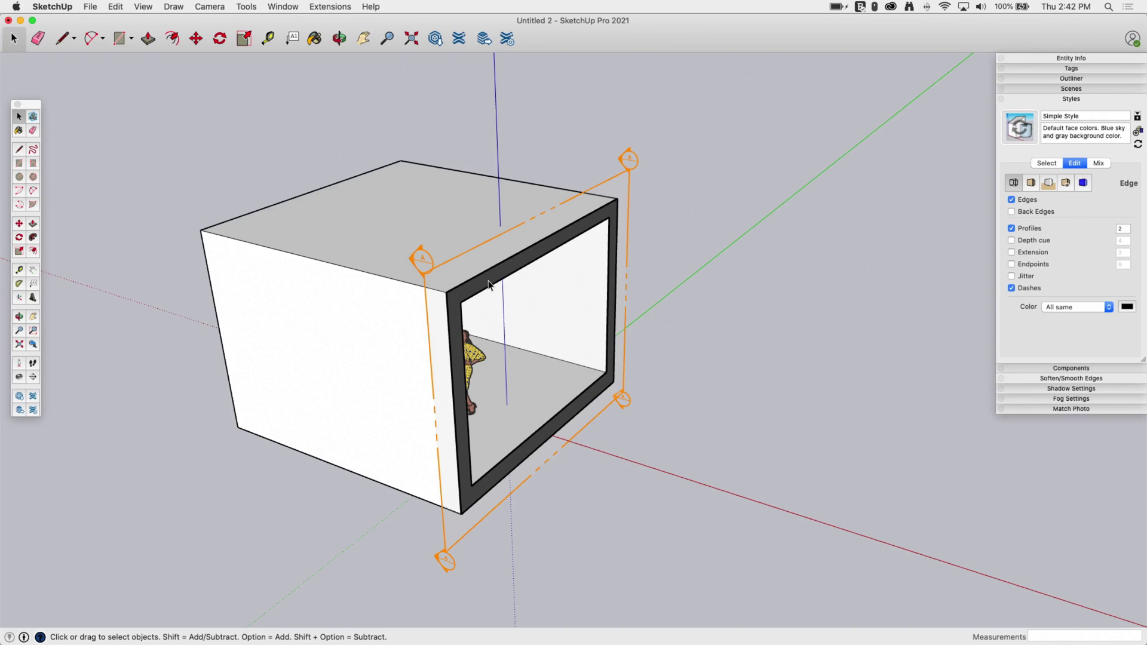
- Turn View > Section Fill off, check the opening, and turn it back on
{"action": "left_click_drag", "start_coordinate": [143, 6], "coordinate": [170, 126]}
{"action": "middle_click_drag", "start_coordinate": [674, 375], "coordinate": [429, 420]}
{"action": "scroll", "coordinate": [429, 414], "scroll_direction": "up", "scroll_amount": 2}
{"action": "middle_click_drag", "start_coordinate": [636, 399], "coordinate": [609, 460]}
{"action": "left_click_drag", "start_coordinate": [136, 4], "coordinate": [159, 125]}
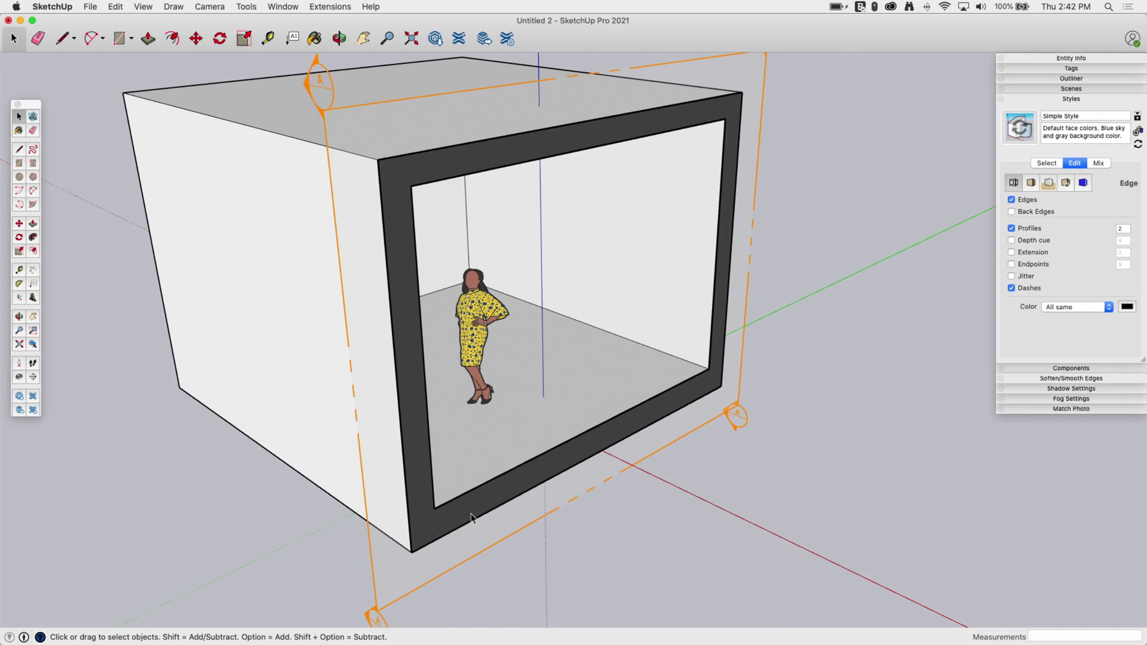
- Orbit to view the open front from the left and select the section plane
{"action": "mouse_move", "coordinate": [832, 203]}
{"action": "middle_mouse_down"}
{"action": "mouse_move", "coordinate": [748, 179]}
{"action": "mouse_move", "coordinate": [385, 185]}
{"action": "mouse_move", "coordinate": [310, 226]}
{"action": "mouse_move", "coordinate": [658, 267]}
{"action": "mouse_move", "coordinate": [839, 220]}
{"action": "middle_mouse_up"}
{"action": "scroll", "coordinate": [725, 303], "scroll_direction": "down", "scroll_amount": 5}
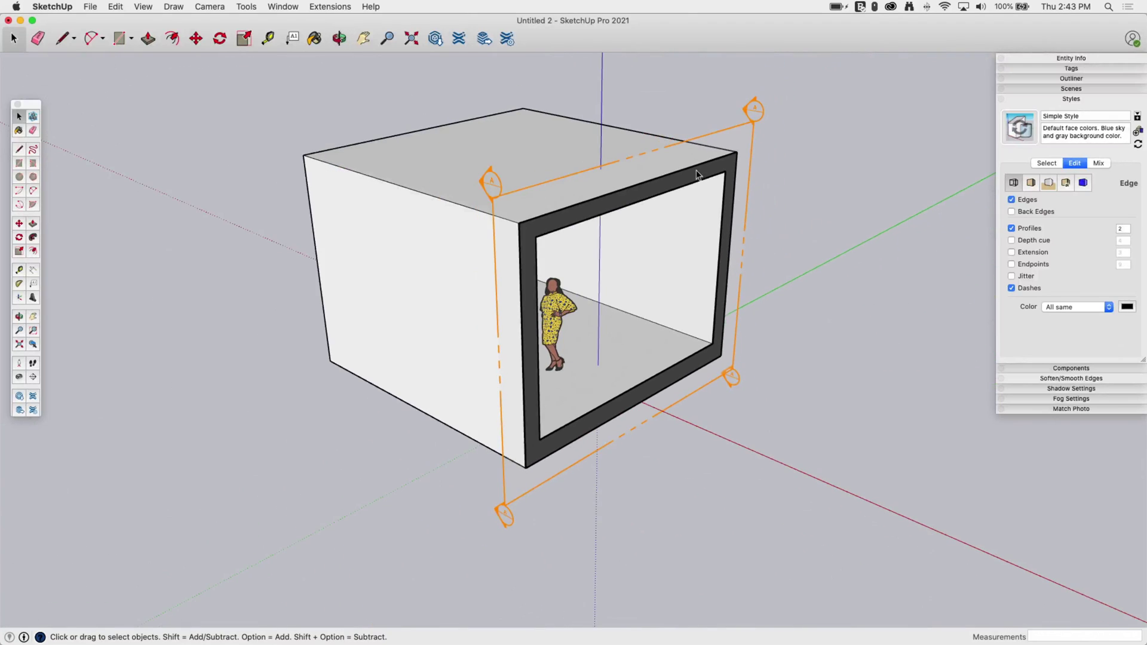
{"action": "scroll", "coordinate": [214, 410], "scroll_direction": "down", "scroll_amount": 1}
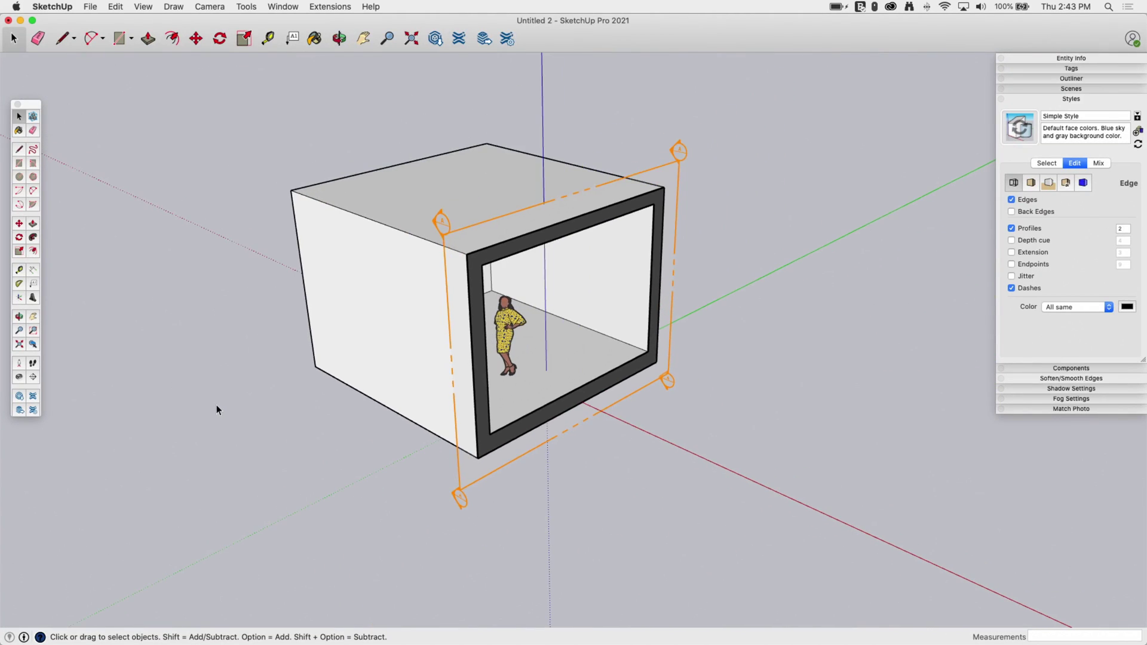
{"action": "middle_click_drag", "start_coordinate": [575, 373], "coordinate": [427, 489]}
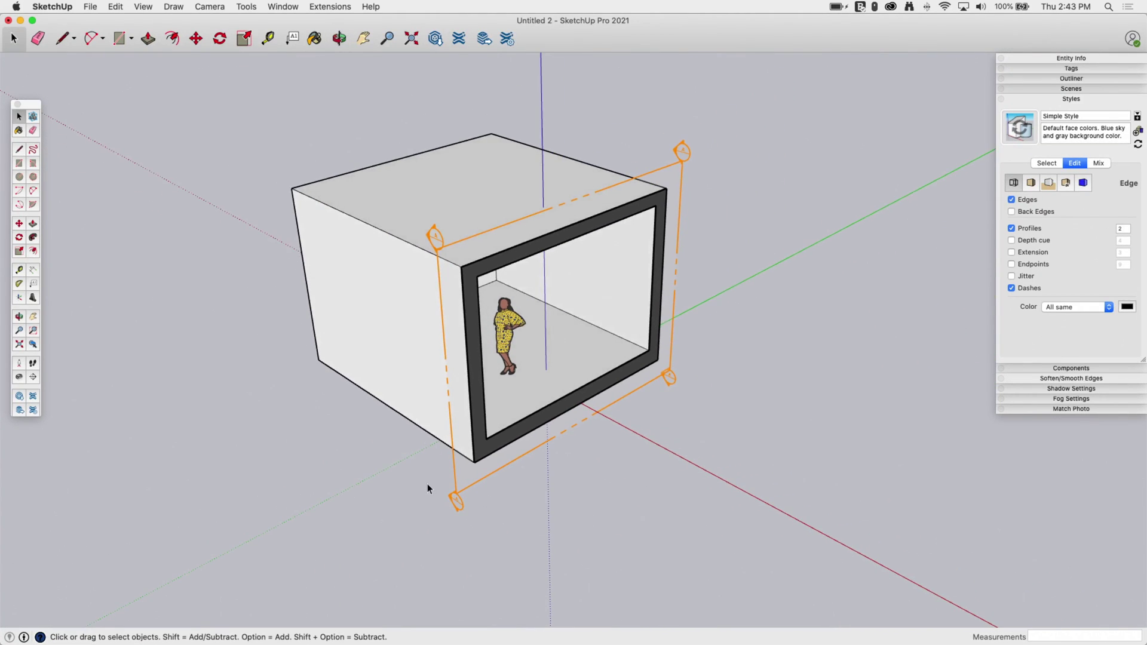
{"action": "left_click", "coordinate": [458, 489]}
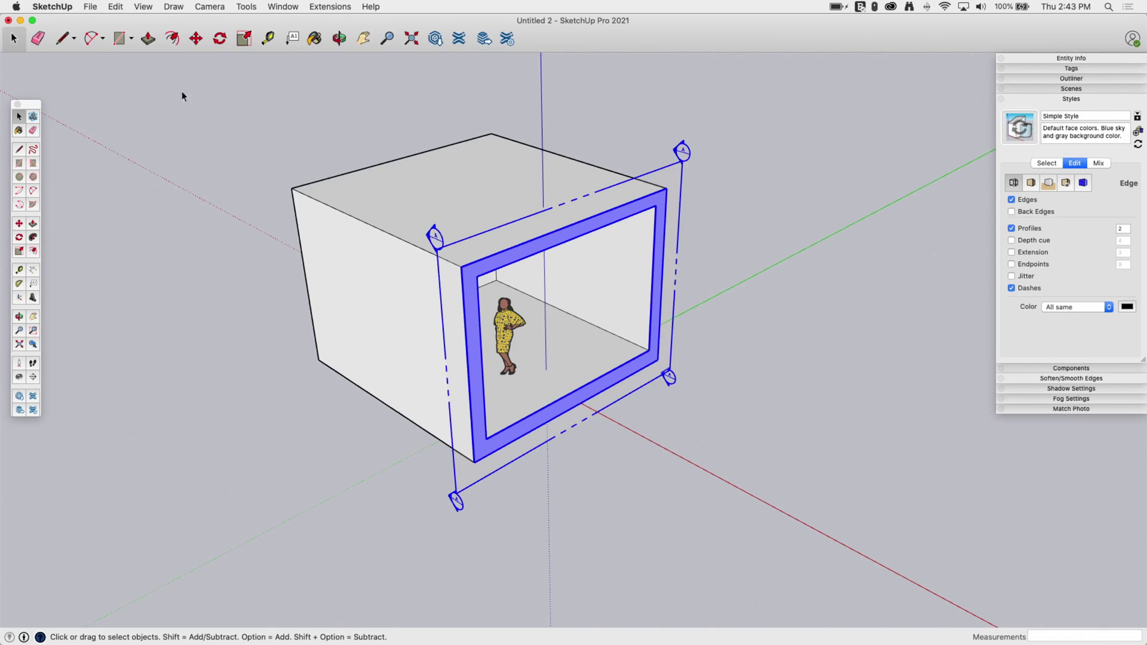
- Rotate section plane A about its lower corner and commit the rotation
{"action": "left_click", "coordinate": [219, 39]}
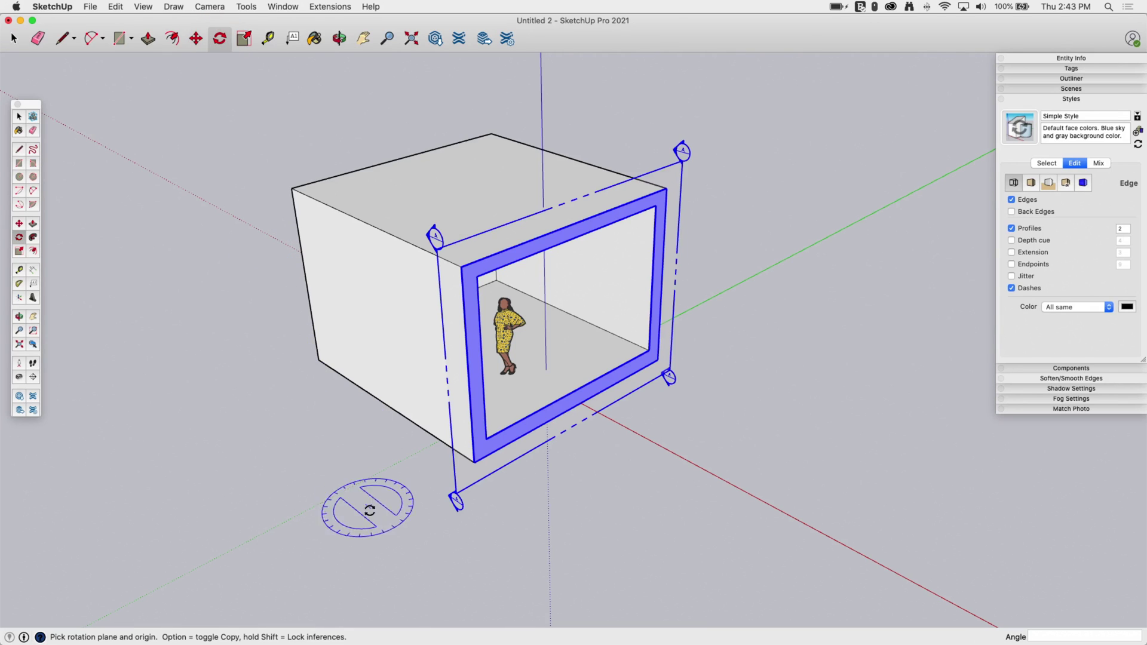
{"action": "left_click", "coordinate": [428, 487]}
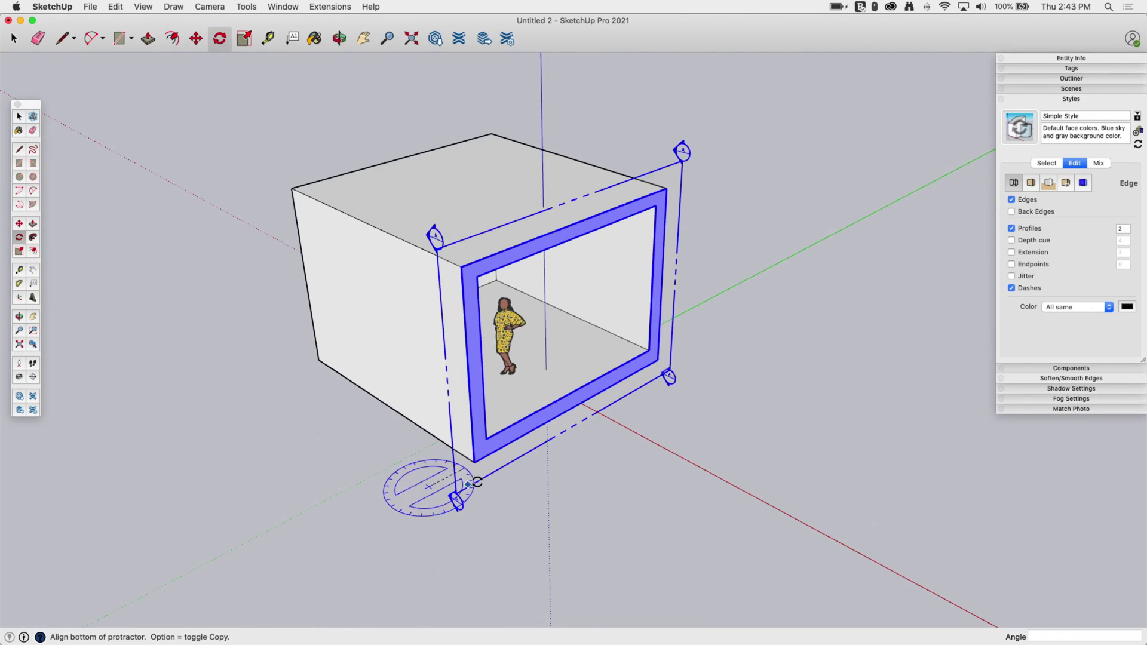
{"action": "left_click", "coordinate": [784, 281]}
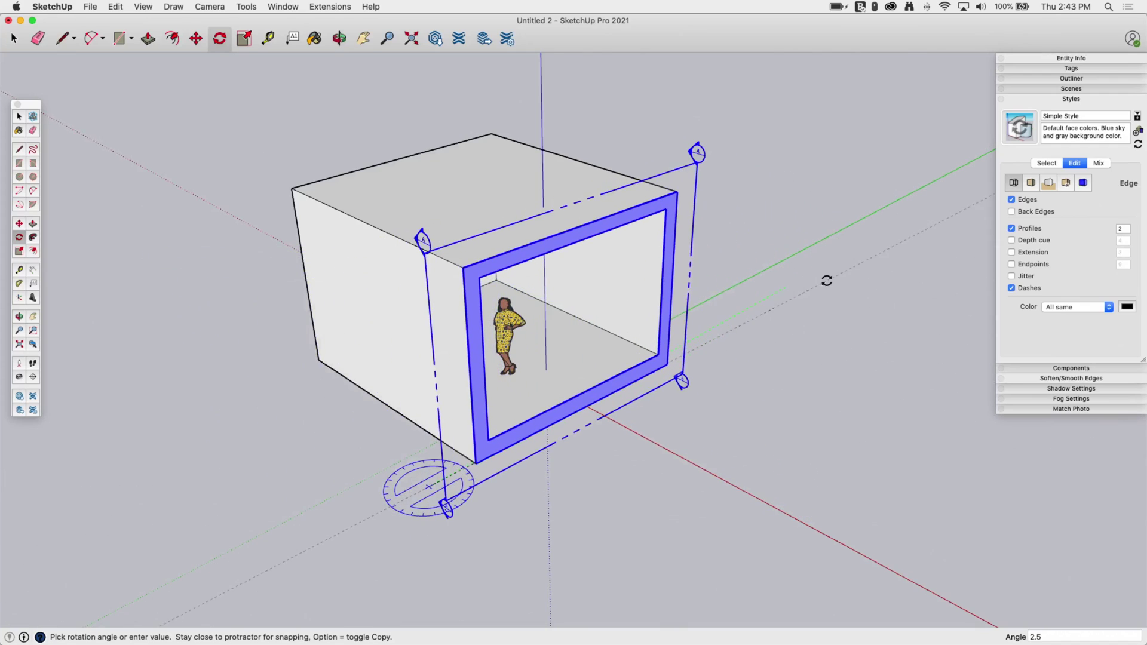
{"action": "left_click", "coordinate": [826, 280]}
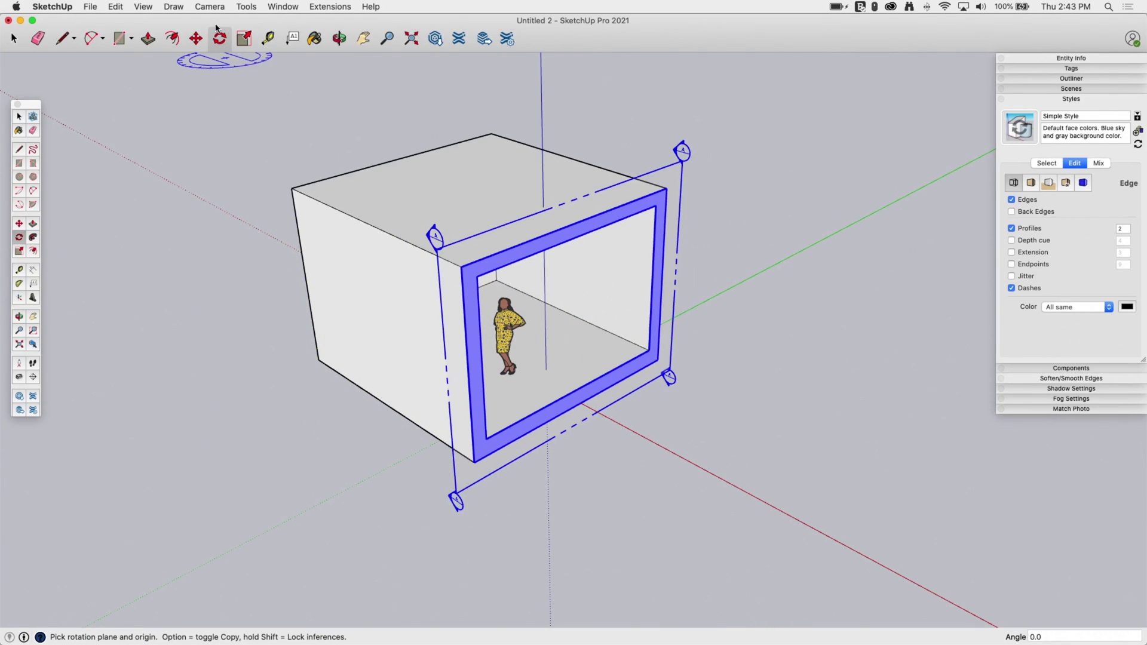
- Place a second section plane on the box's left face with symbol B
{"action": "left_click", "coordinate": [33, 377]}
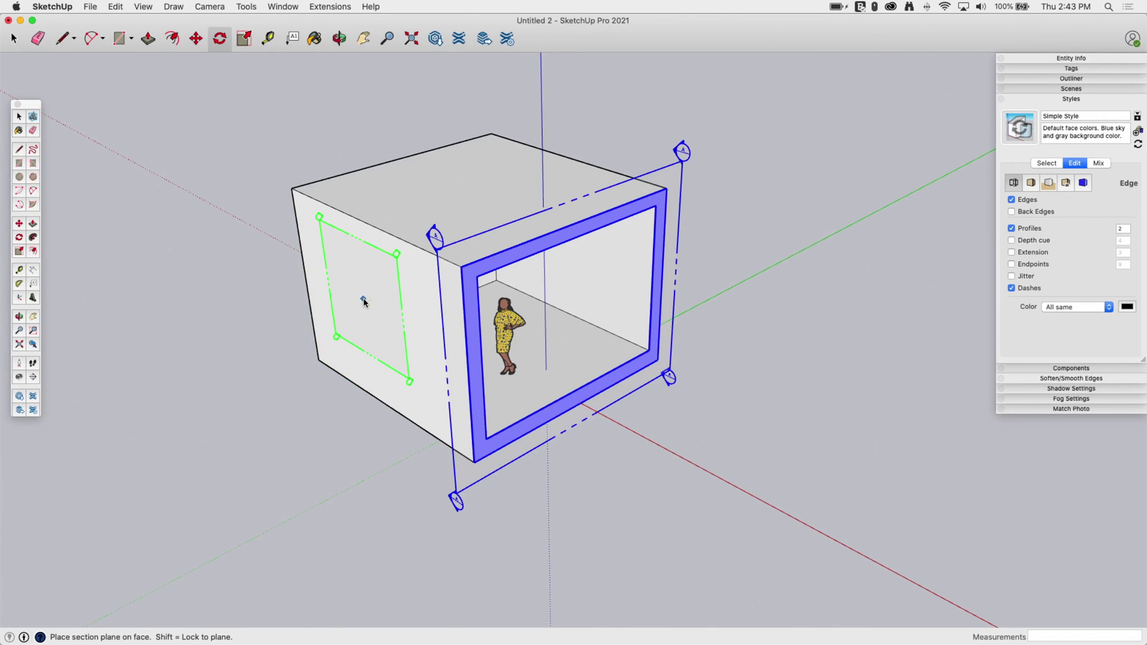
{"action": "left_click", "coordinate": [370, 312]}
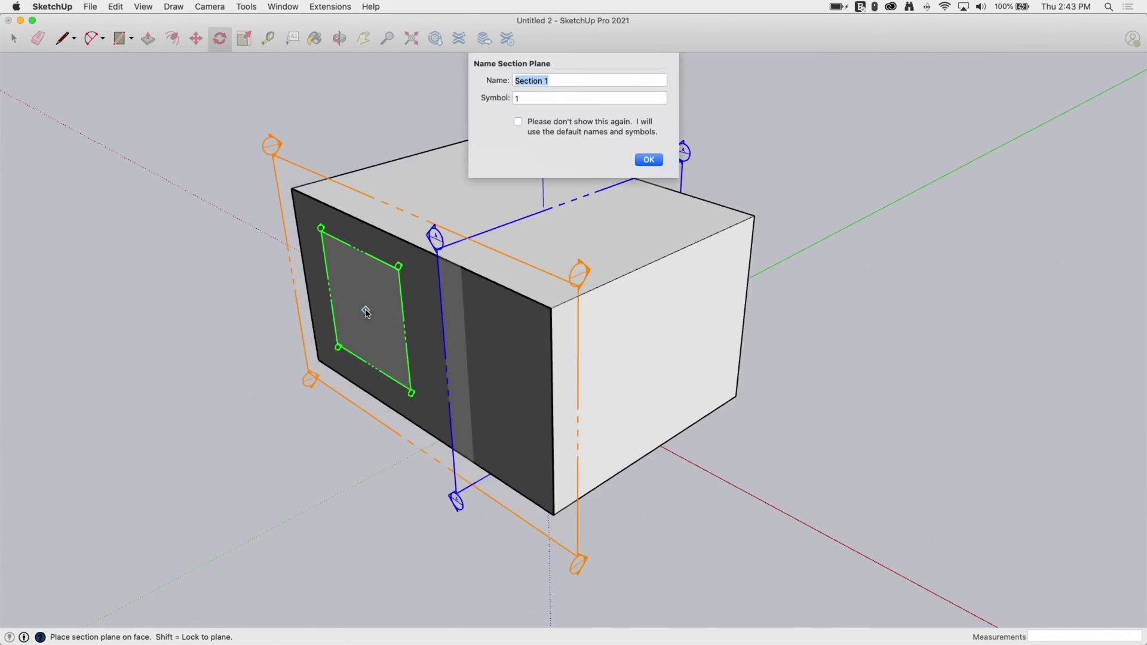
{"action": "left_click", "coordinate": [531, 97]}
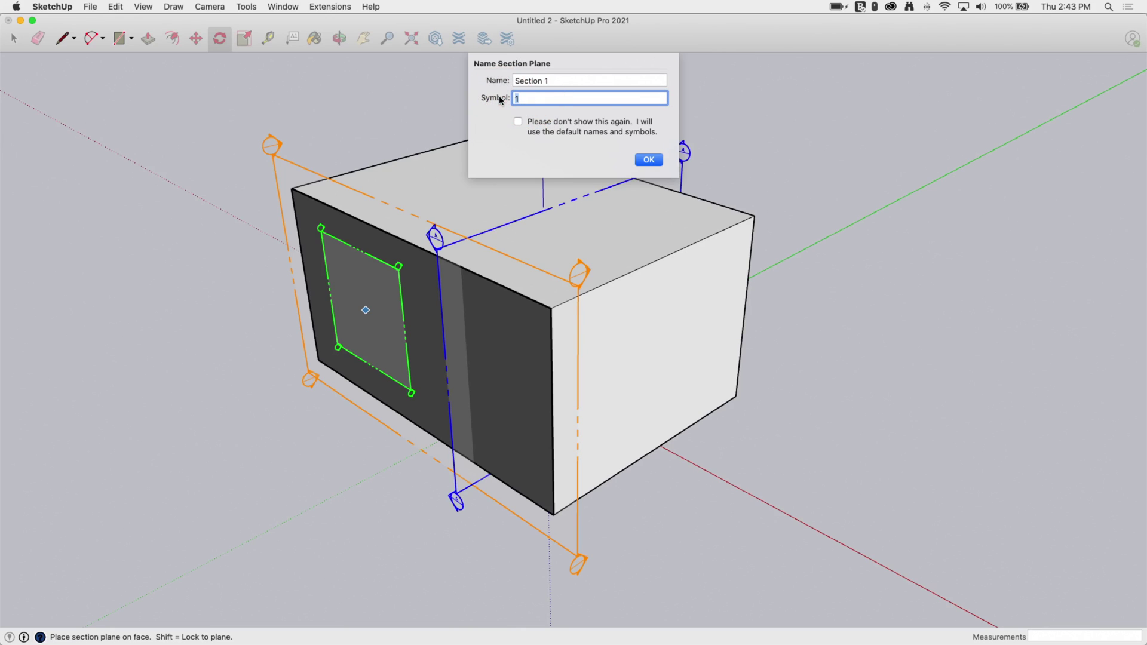
{"action": "type", "text": "B"}
{"action": "left_click", "coordinate": [649, 160]}
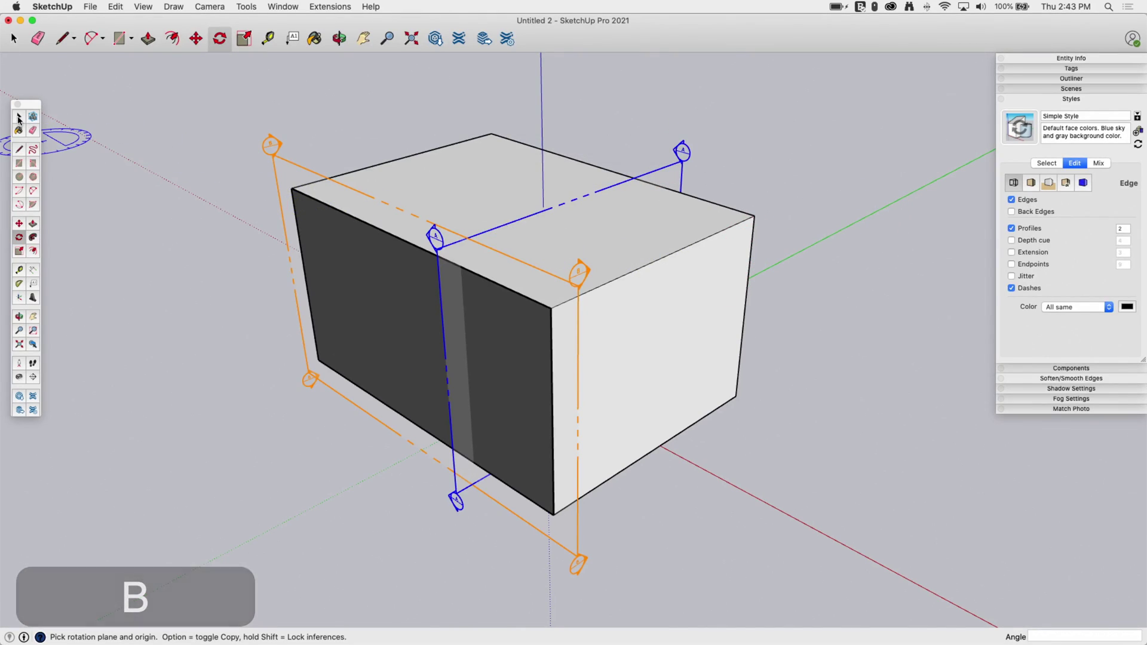
- Move plane B inward so it cuts through the middle of the box
{"action": "left_click", "coordinate": [196, 38]}
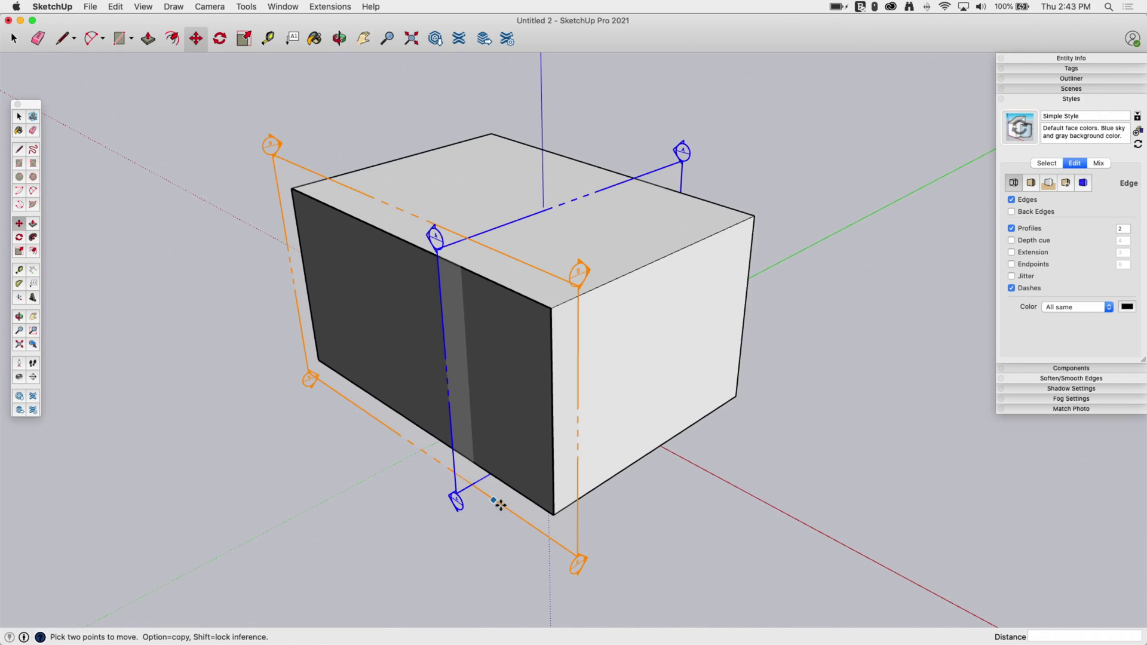
{"action": "key", "text": "Escape"}
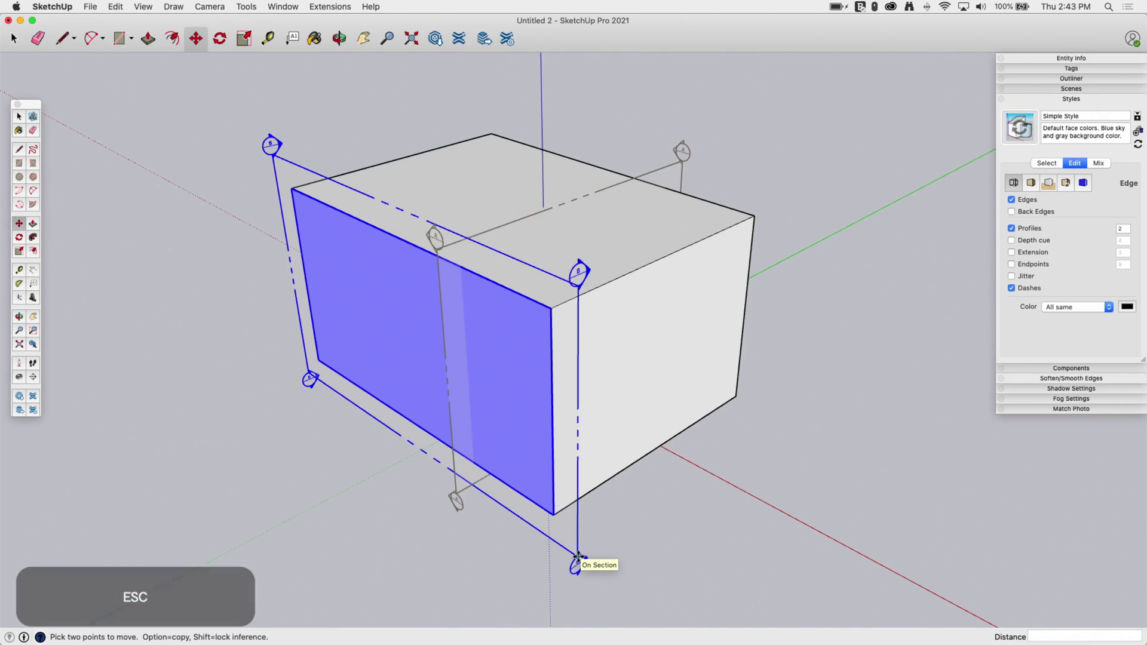
{"action": "left_click", "coordinate": [577, 562]}
{"action": "left_click", "coordinate": [635, 527]}
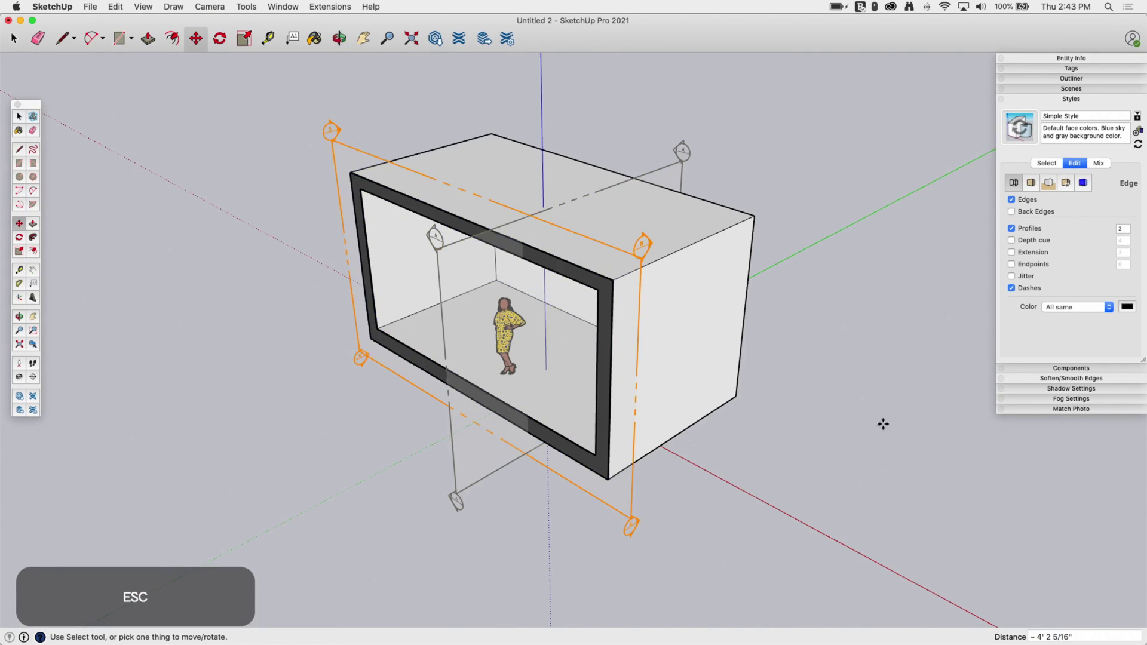
{"action": "key", "text": "space"}
- Orbit around the box and alternately select section planes A and B
{"action": "middle_click_drag", "start_coordinate": [812, 467], "coordinate": [806, 421]}
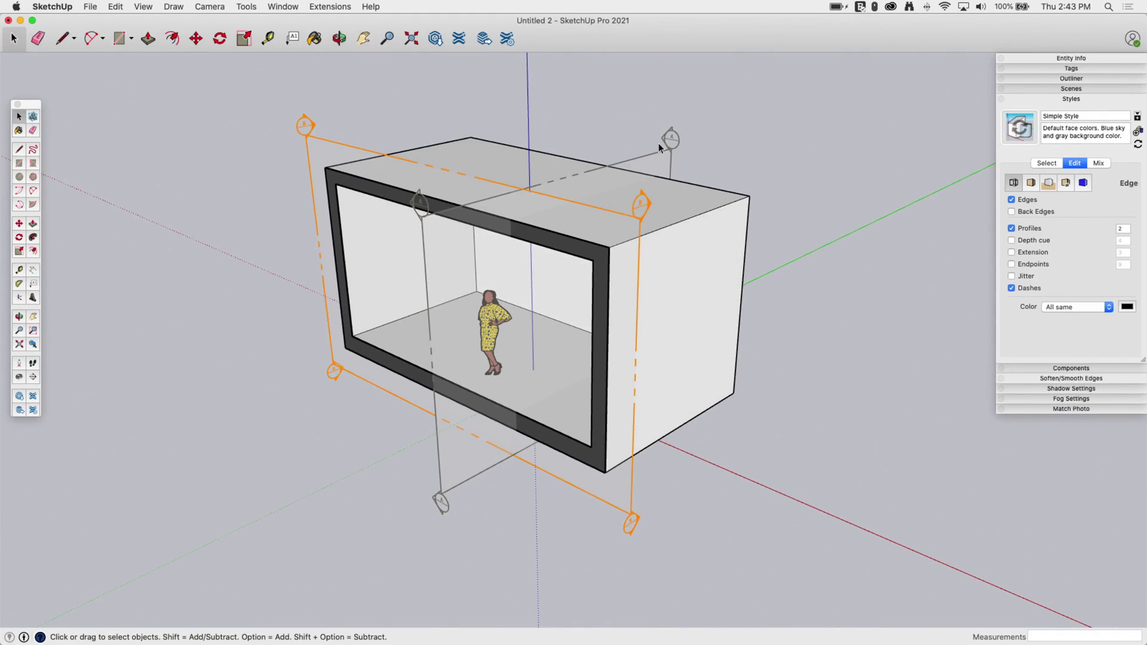
{"action": "left_click", "coordinate": [660, 146]}
{"action": "left_click", "coordinate": [321, 141]}
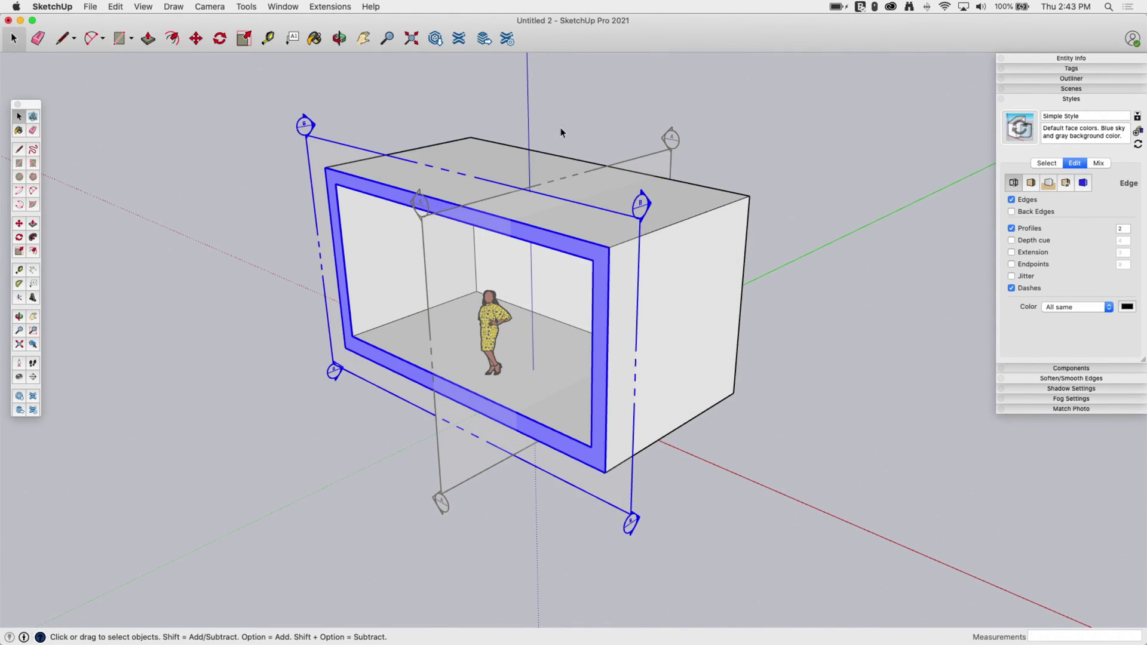
{"action": "left_click", "coordinate": [637, 156]}
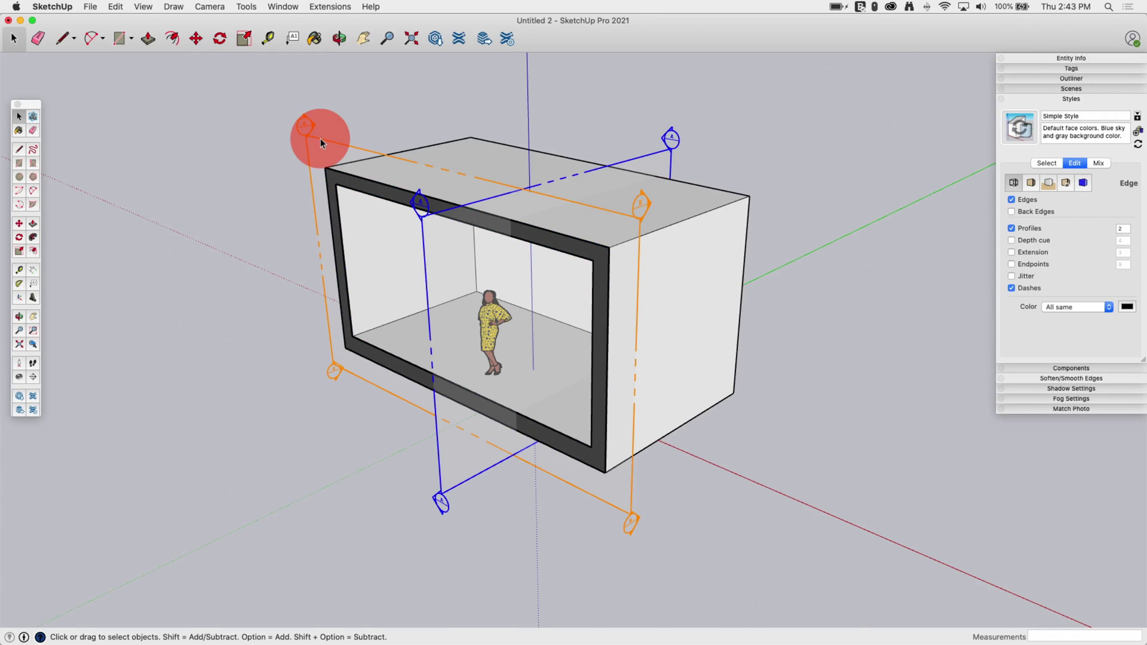
{"action": "left_click", "coordinate": [321, 142]}
{"action": "left_click", "coordinate": [650, 153]}
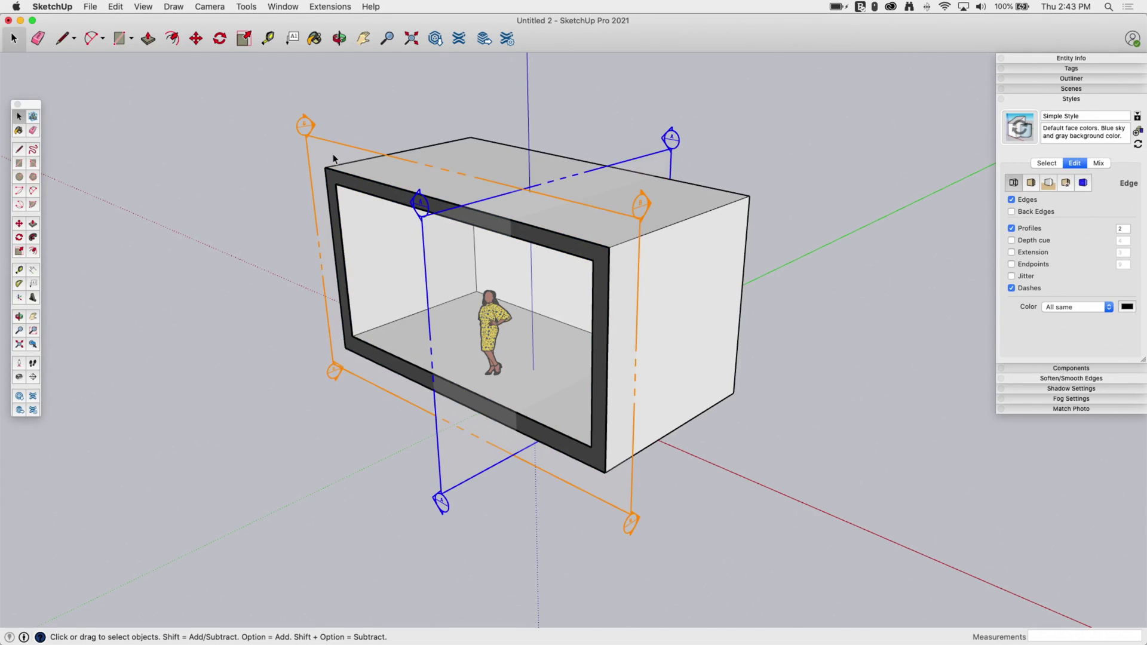
{"action": "middle_click_drag", "start_coordinate": [668, 143], "coordinate": [700, 151]}
{"action": "right_click", "coordinate": [667, 150]}
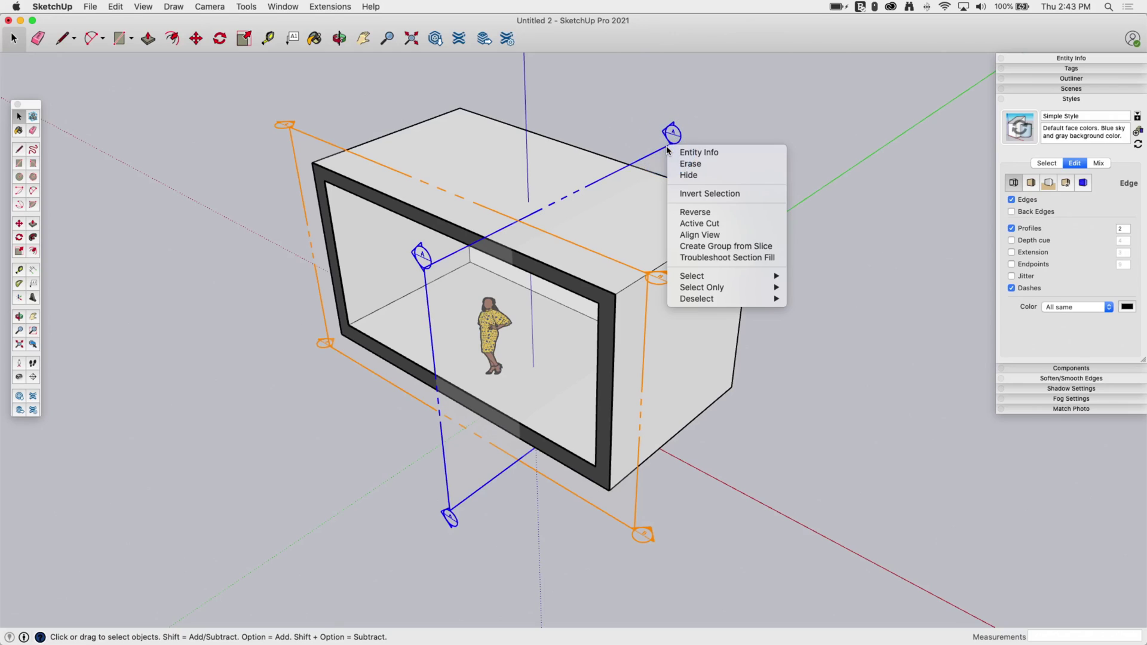
{"action": "left_click", "coordinate": [741, 230]}
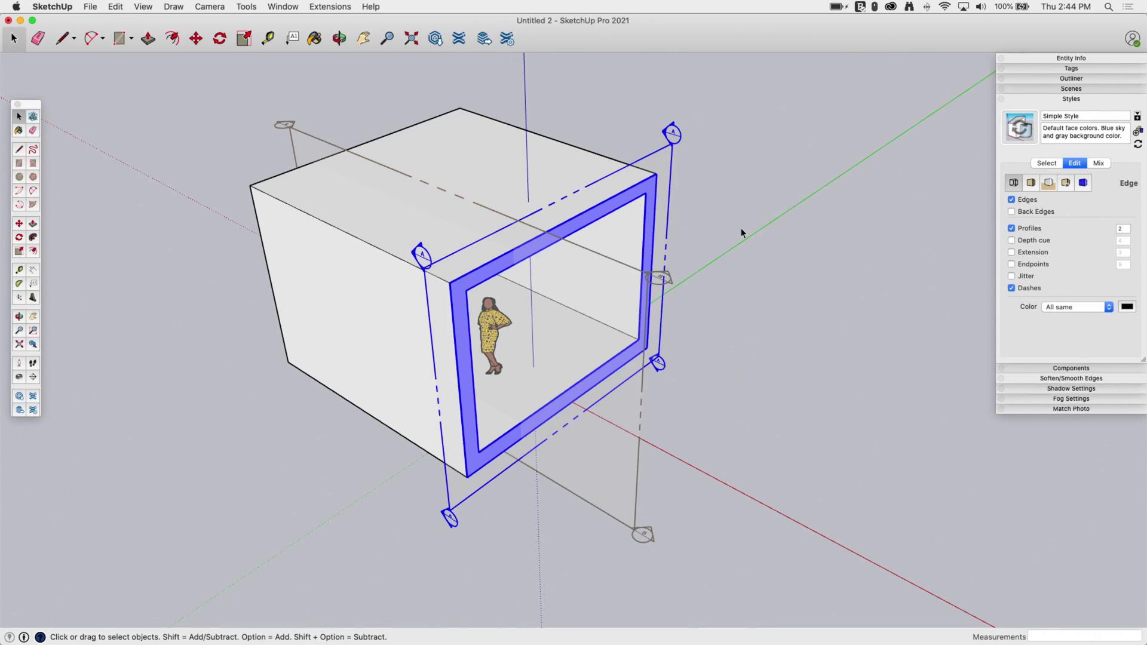
{"action": "right_click", "coordinate": [306, 134]}
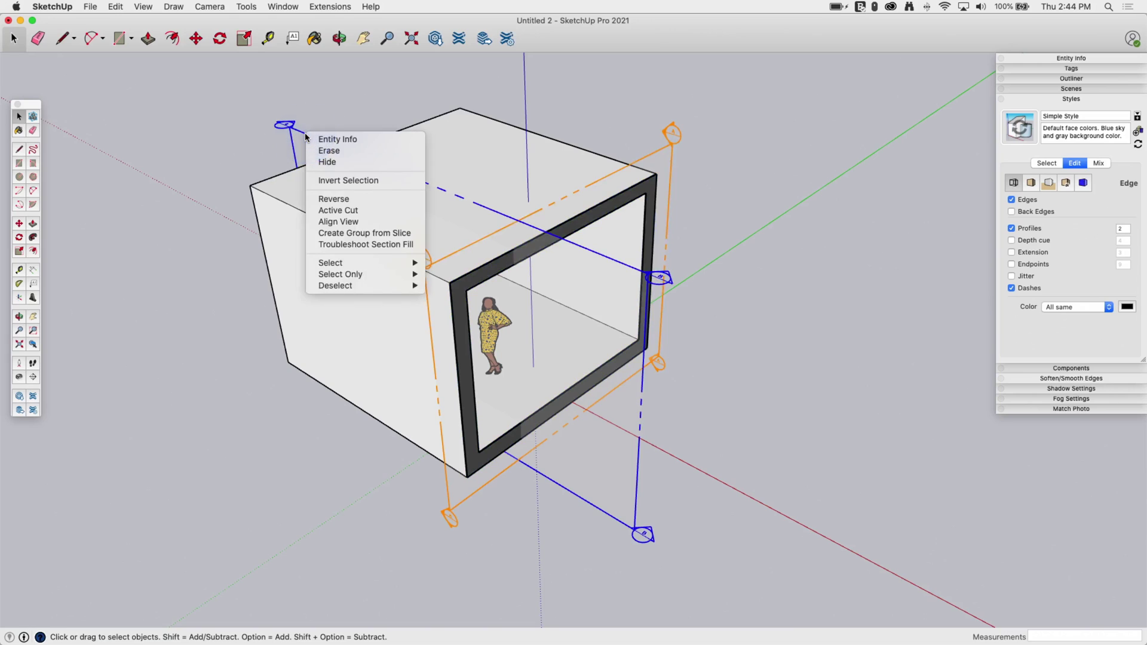
{"action": "left_click", "coordinate": [327, 210]}
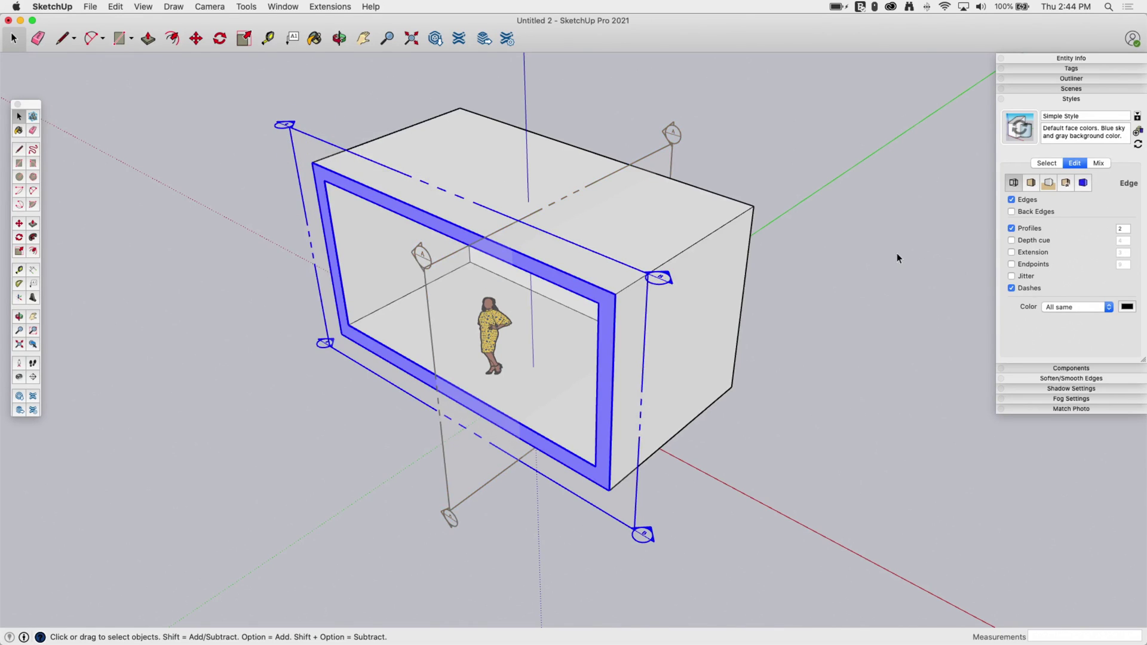
{"action": "key", "text": "o"}
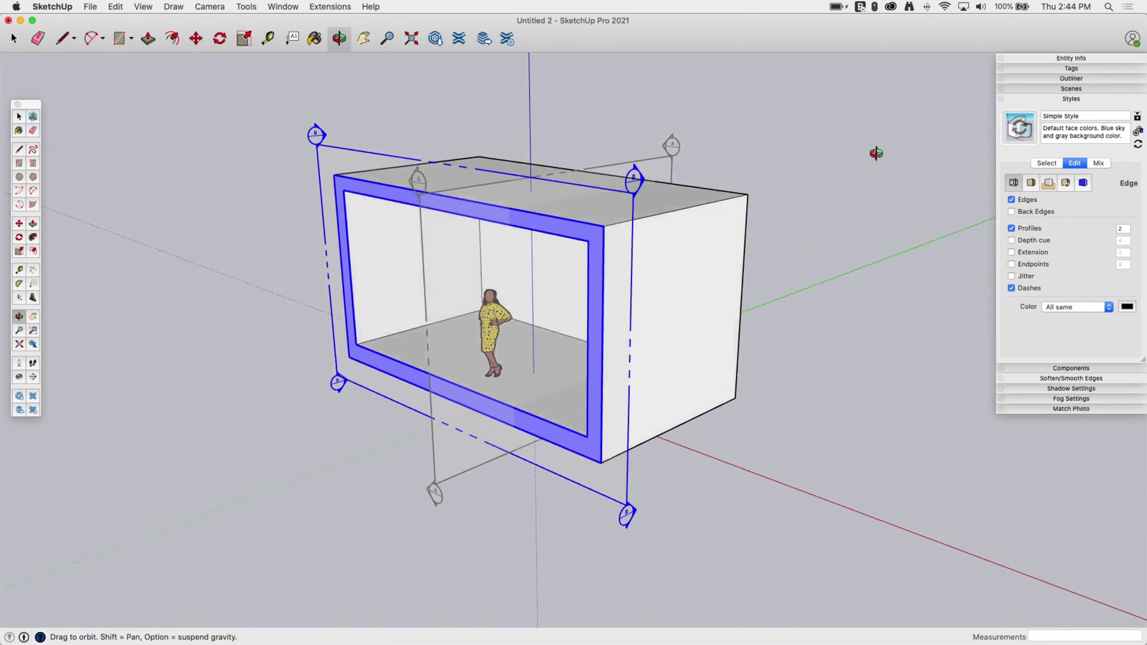
{"action": "left_click_drag", "start_coordinate": [876, 154], "coordinate": [895, 217]}
{"action": "key", "text": "space"}
{"action": "left_click", "coordinate": [275, 272]}
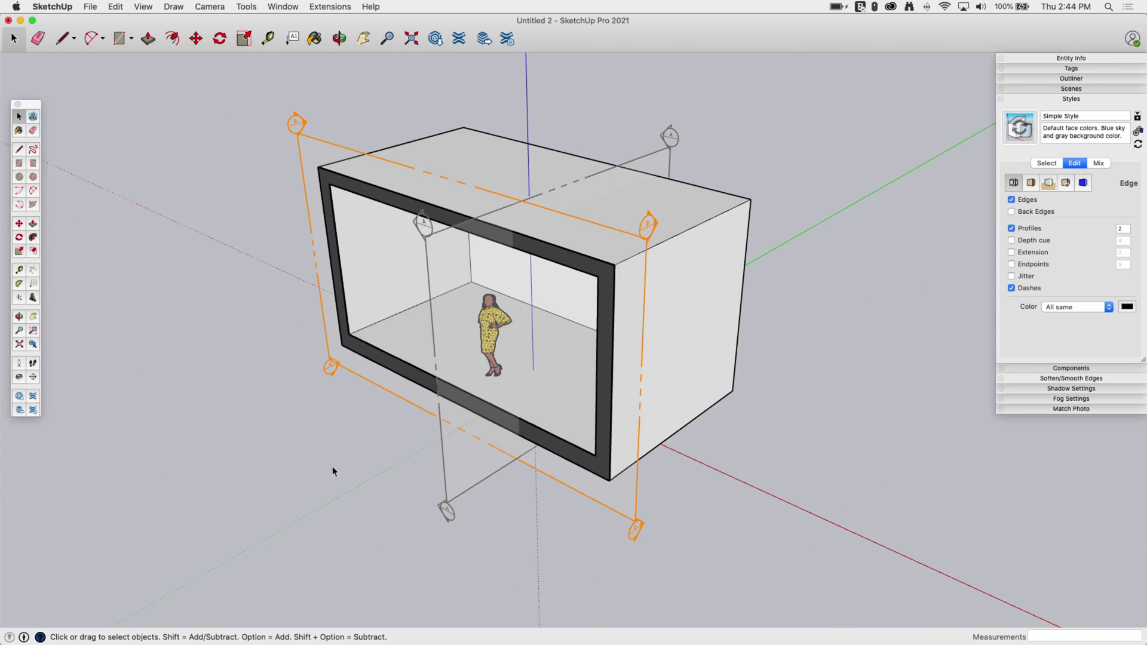
{"action": "middle_click_drag", "start_coordinate": [235, 174], "coordinate": [249, 274]}
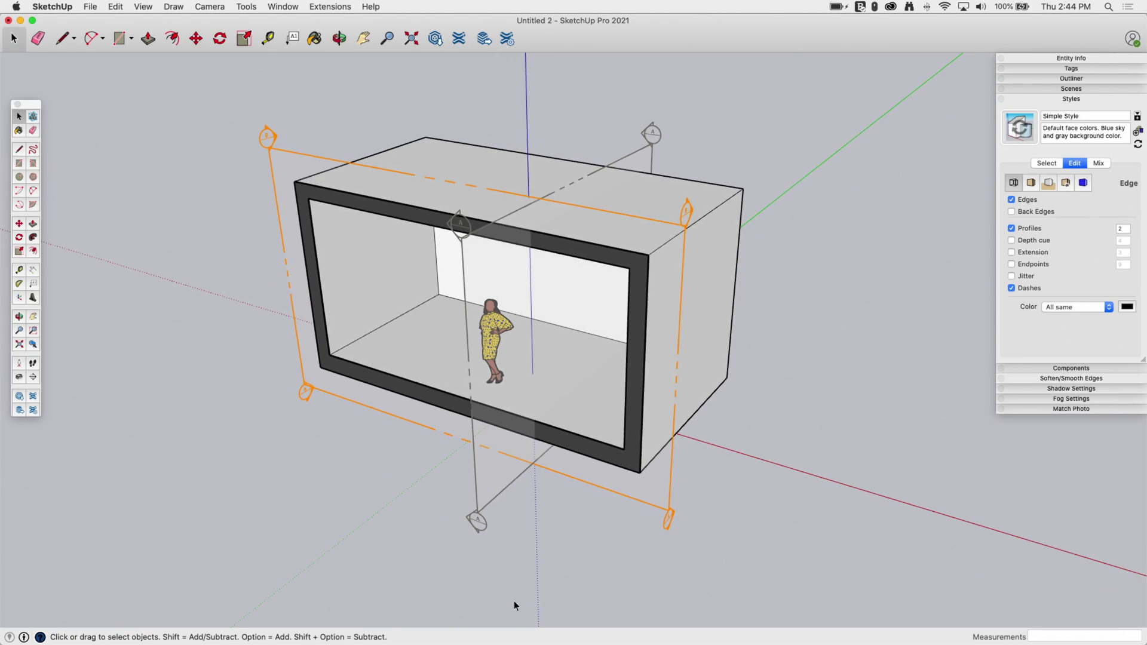
{"action": "middle_click_drag", "start_coordinate": [778, 309], "coordinate": [147, 107]}
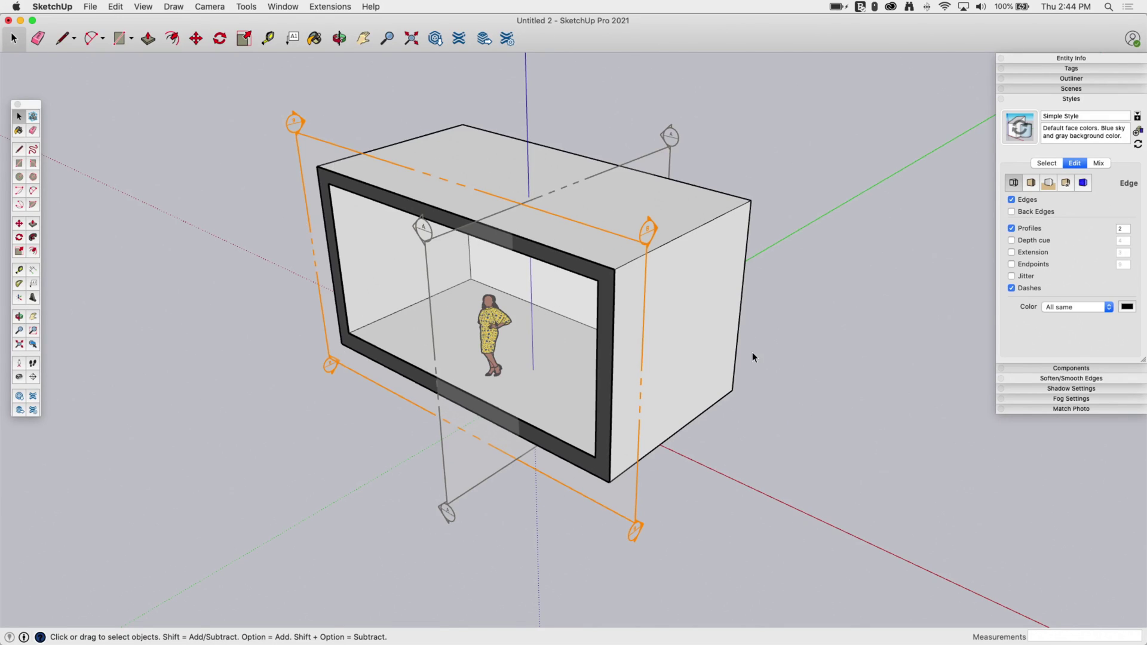
{"action": "middle_click_drag", "start_coordinate": [752, 357], "coordinate": [784, 385]}
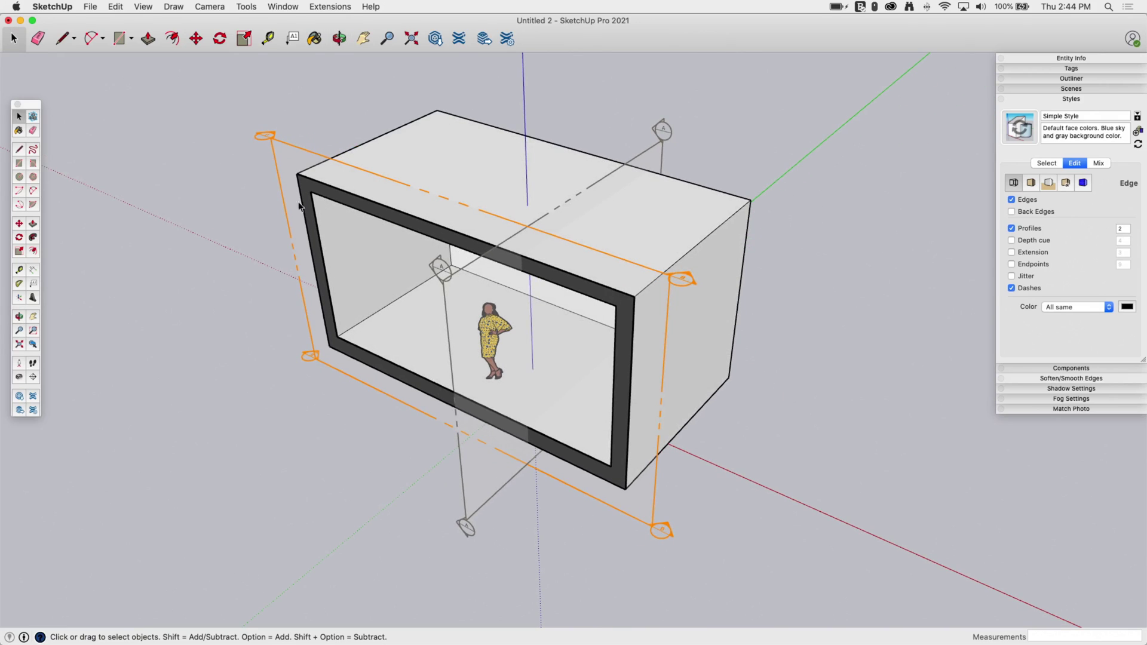
- Reverse section plane B's cut and orbit to view the result
{"action": "right_click", "coordinate": [277, 144]}
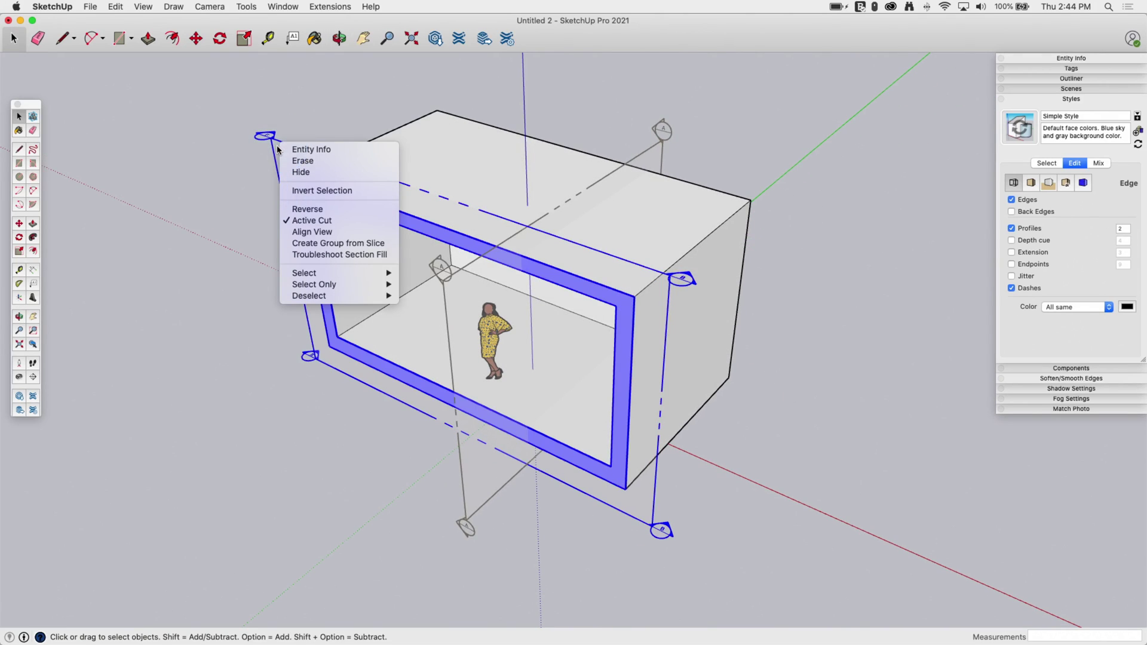
{"action": "left_click", "coordinate": [323, 211]}
{"action": "middle_click_drag", "start_coordinate": [805, 172], "coordinate": [530, 346]}
- Select the active section plane and reverse it back so the figure shows
{"action": "right_click", "coordinate": [413, 220]}
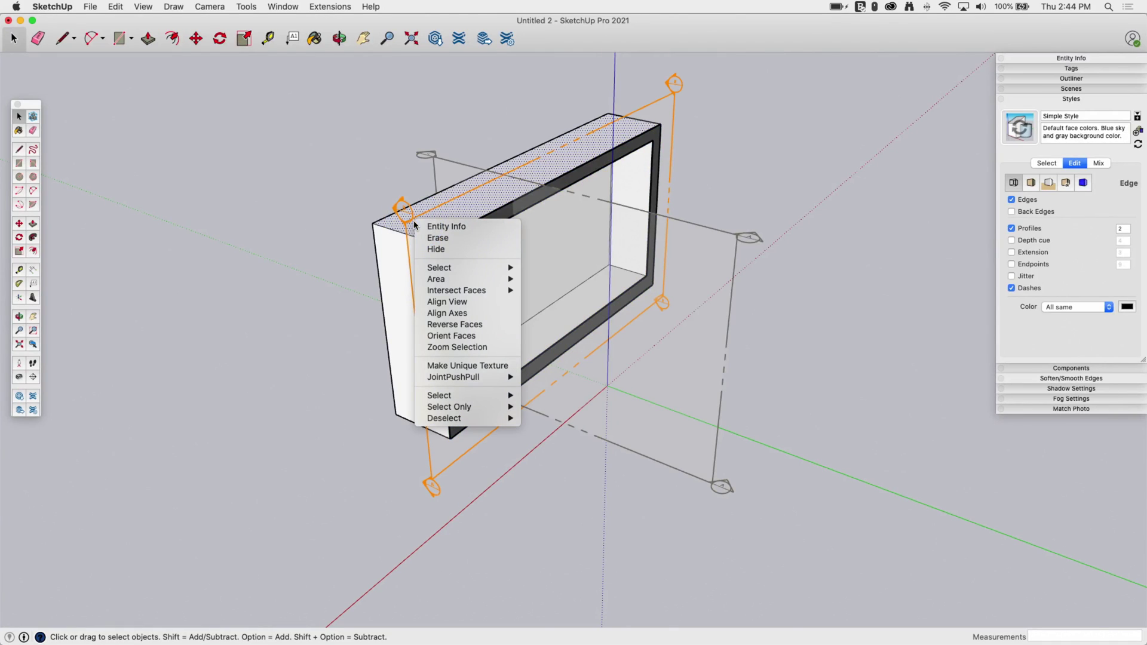
{"action": "left_click", "coordinate": [408, 243]}
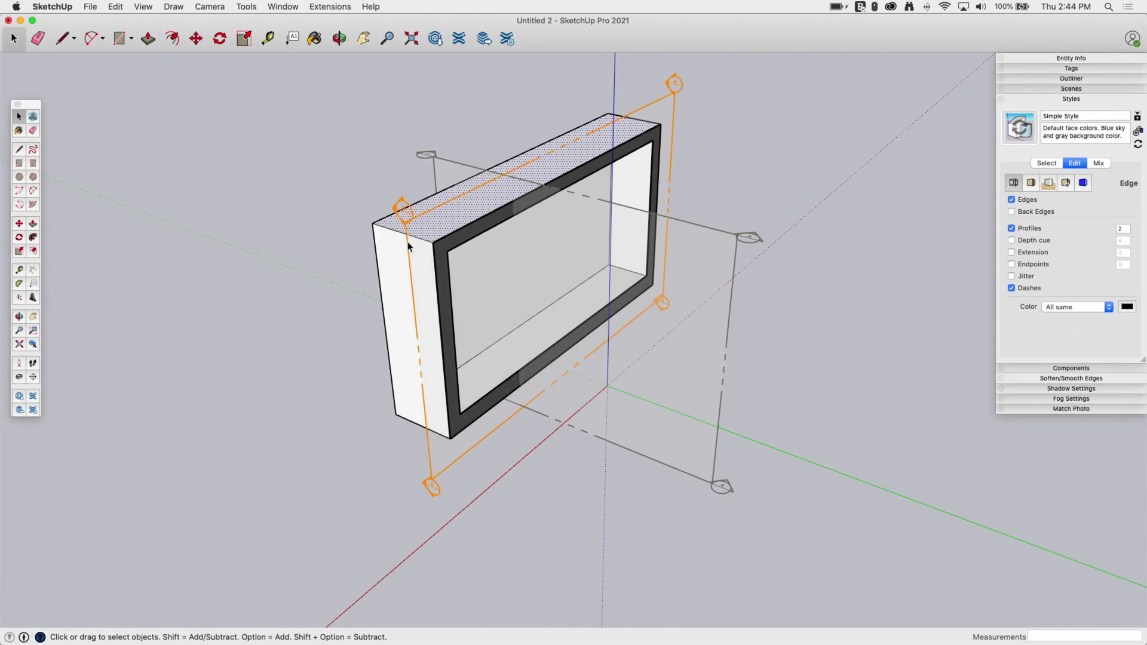
{"action": "left_click", "coordinate": [408, 245]}
{"action": "right_click", "coordinate": [408, 244]}
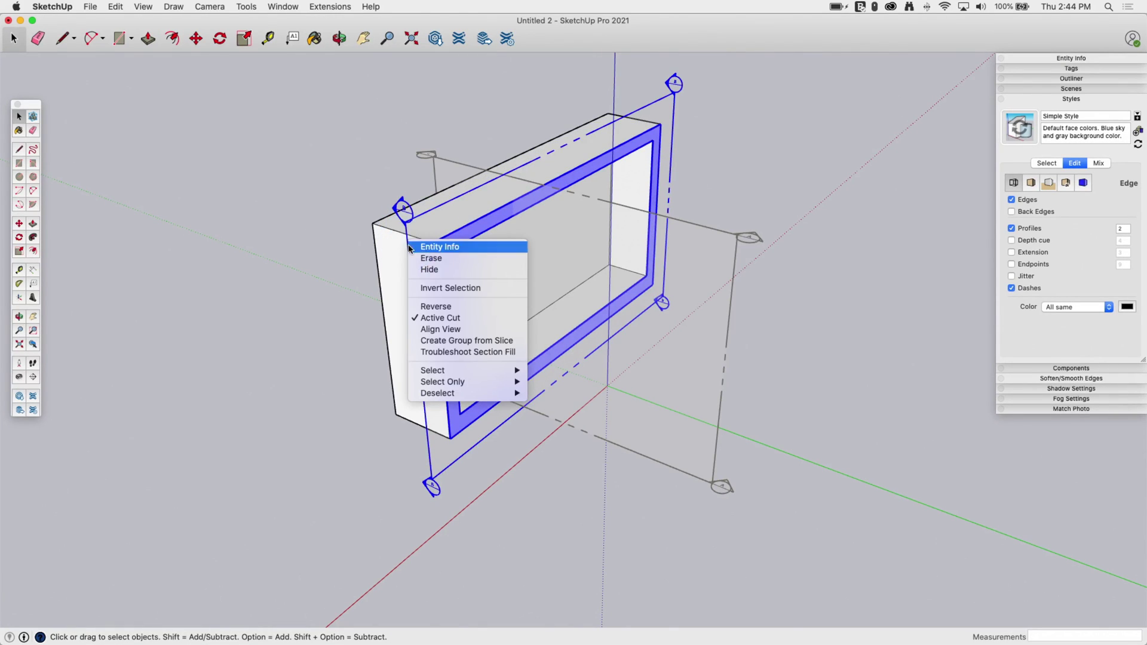
{"action": "left_click", "coordinate": [428, 306]}
{"action": "middle_click_drag", "start_coordinate": [428, 306], "coordinate": [692, 254]}
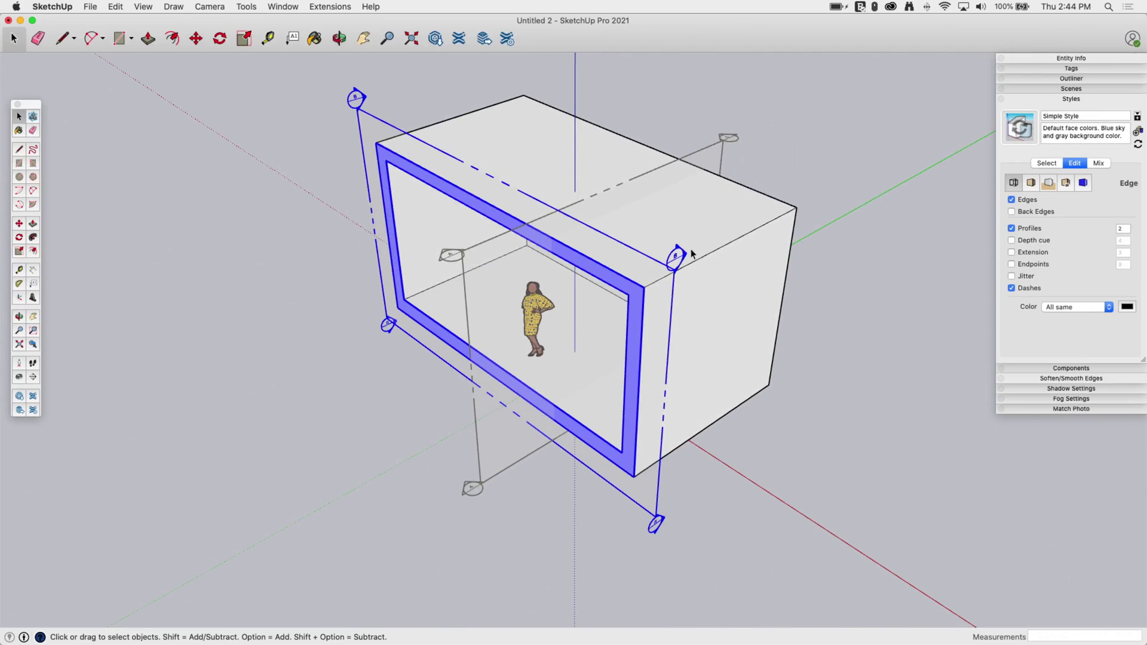
- Reverse the cut once more, reverse it again, and orbit back to the figure
{"action": "right_click", "coordinate": [672, 294]}
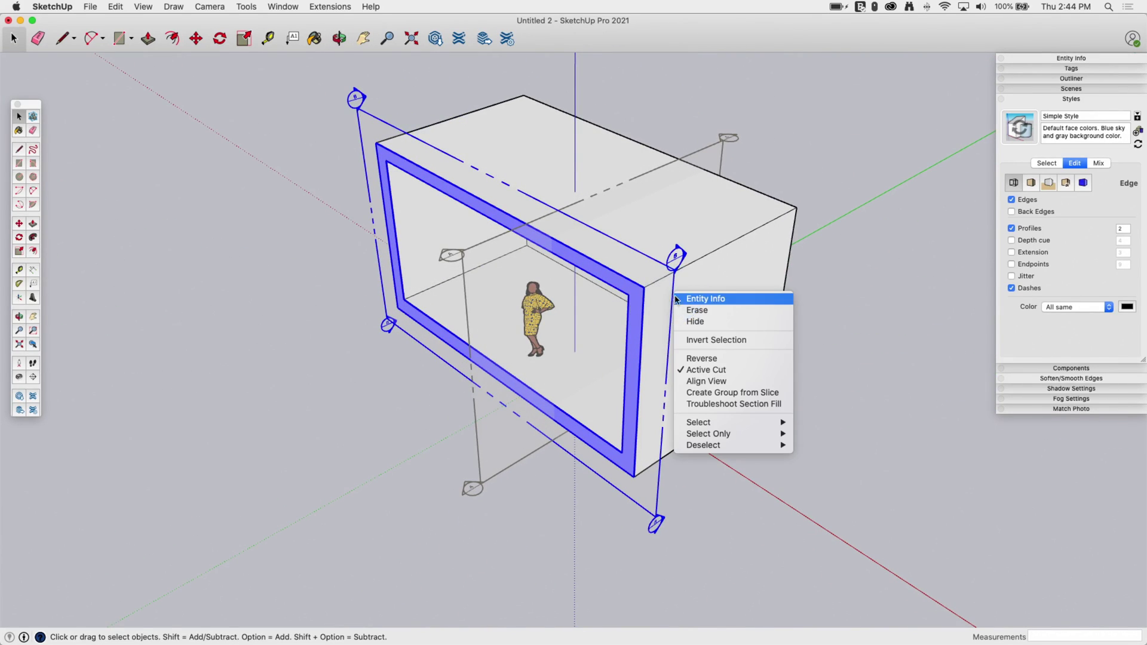
{"action": "left_click", "coordinate": [708, 358]}
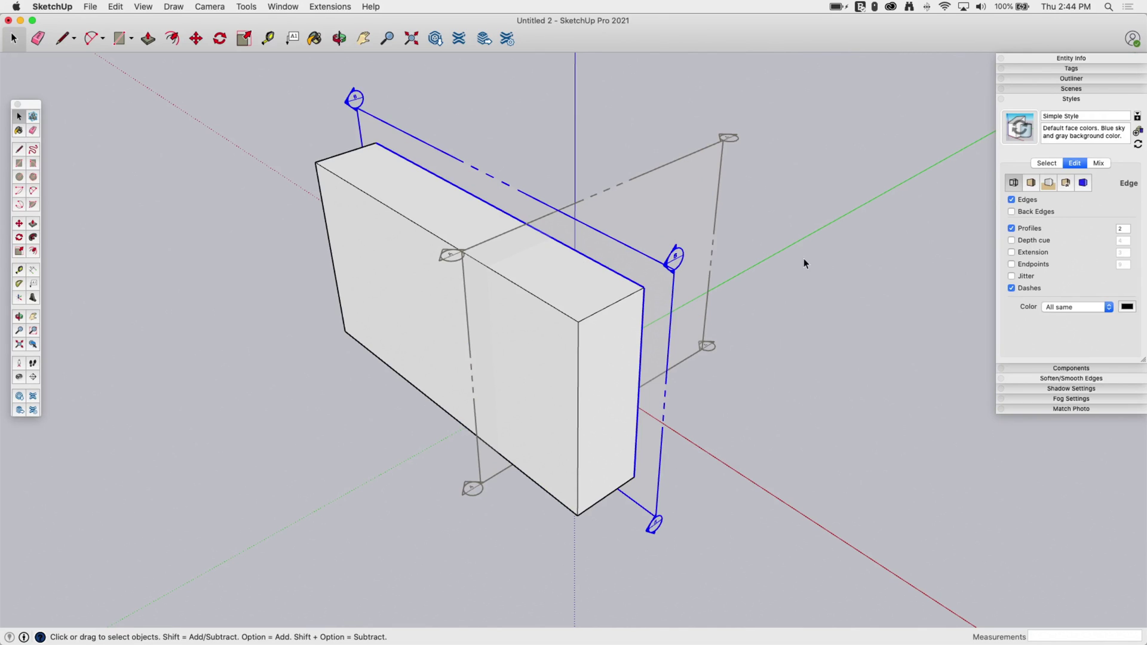
{"action": "middle_click_drag", "start_coordinate": [943, 243], "coordinate": [428, 245]}
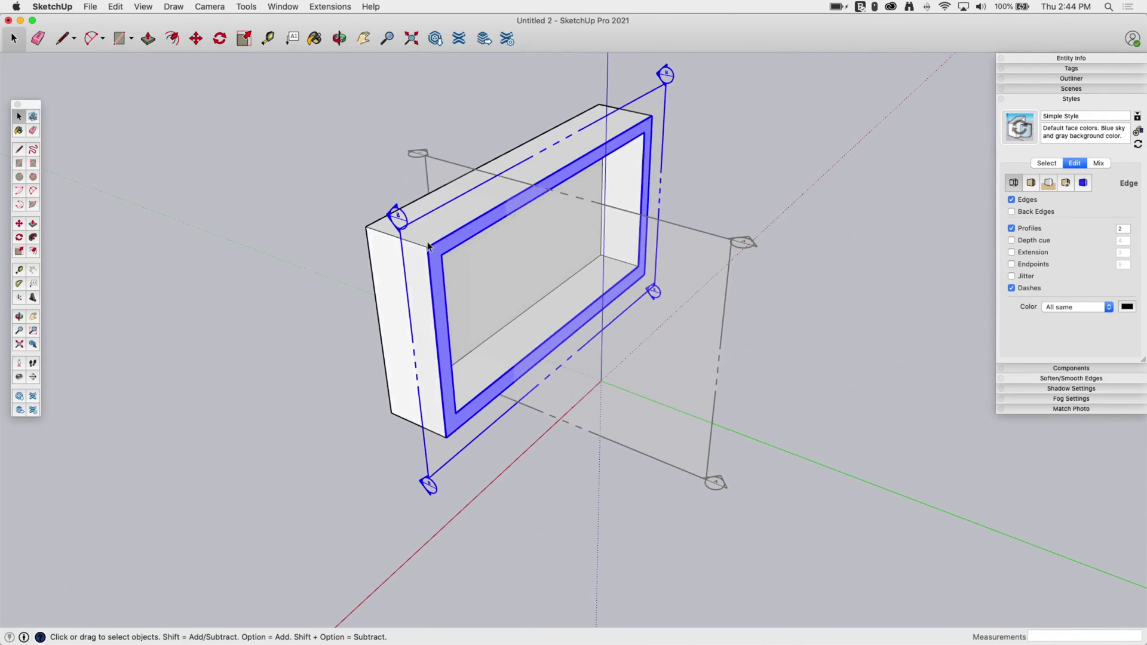
{"action": "right_click", "coordinate": [404, 267]}
{"action": "left_click", "coordinate": [449, 339]}
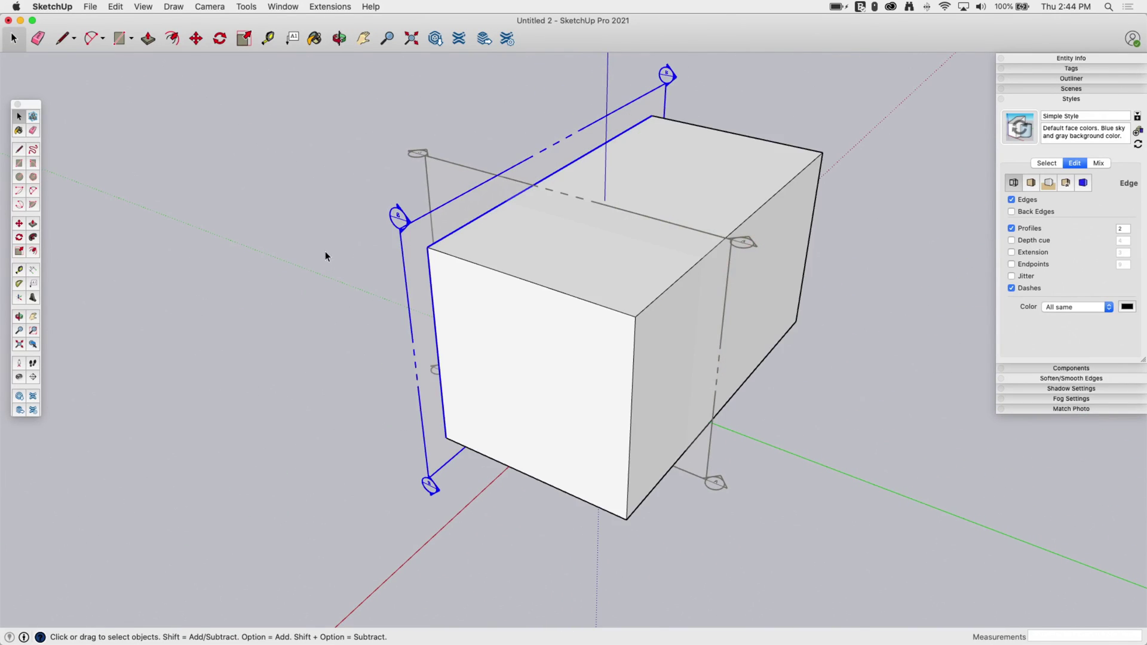
{"action": "middle_click_drag", "start_coordinate": [328, 253], "coordinate": [608, 378]}
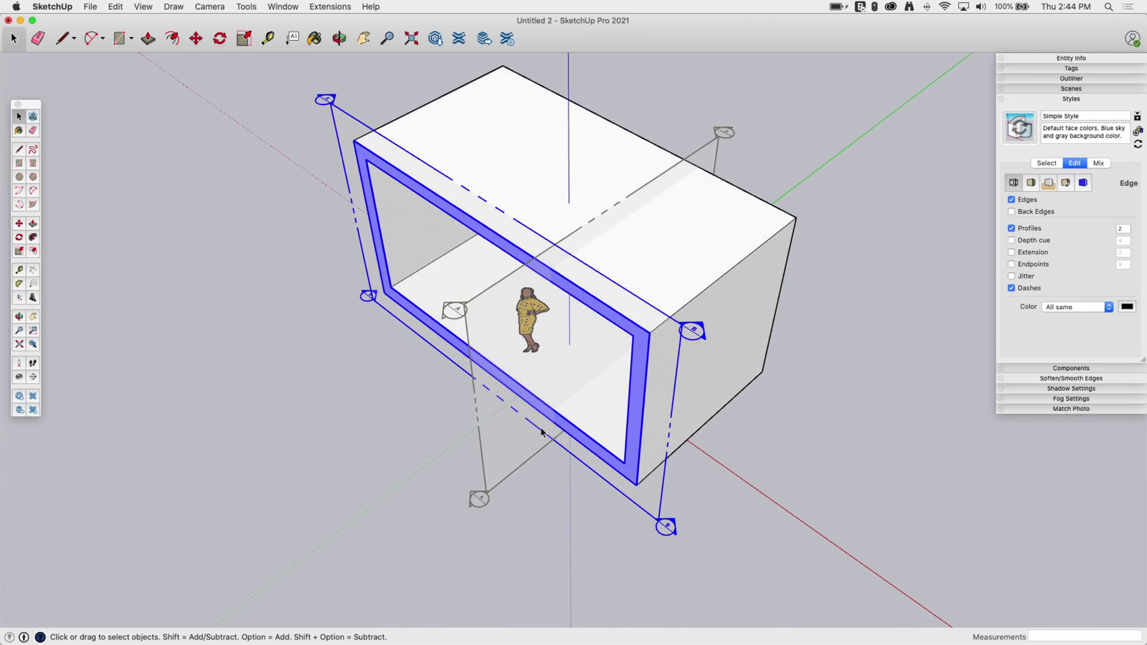
- Rotate the section plane 21.7° across the box
{"action": "middle_click_drag", "start_coordinate": [594, 485], "coordinate": [605, 360]}
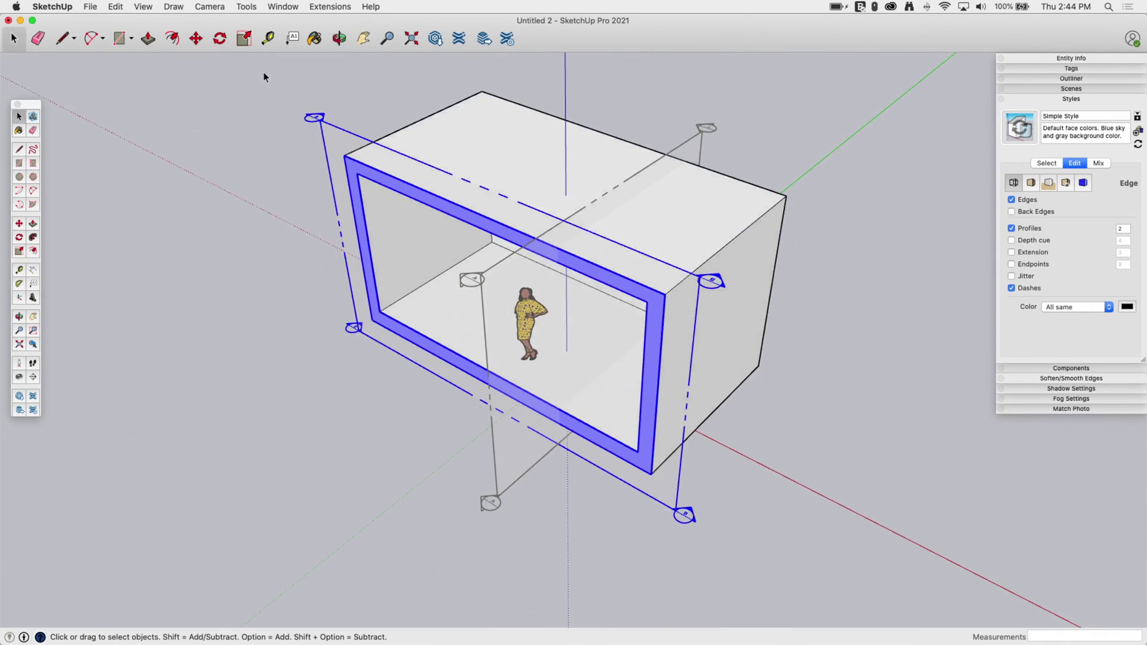
{"action": "left_click", "coordinate": [220, 38]}
{"action": "left_click", "coordinate": [345, 364]}
{"action": "left_click", "coordinate": [640, 555]}
{"action": "left_click", "coordinate": [817, 473]}
{"action": "key", "text": "space"}
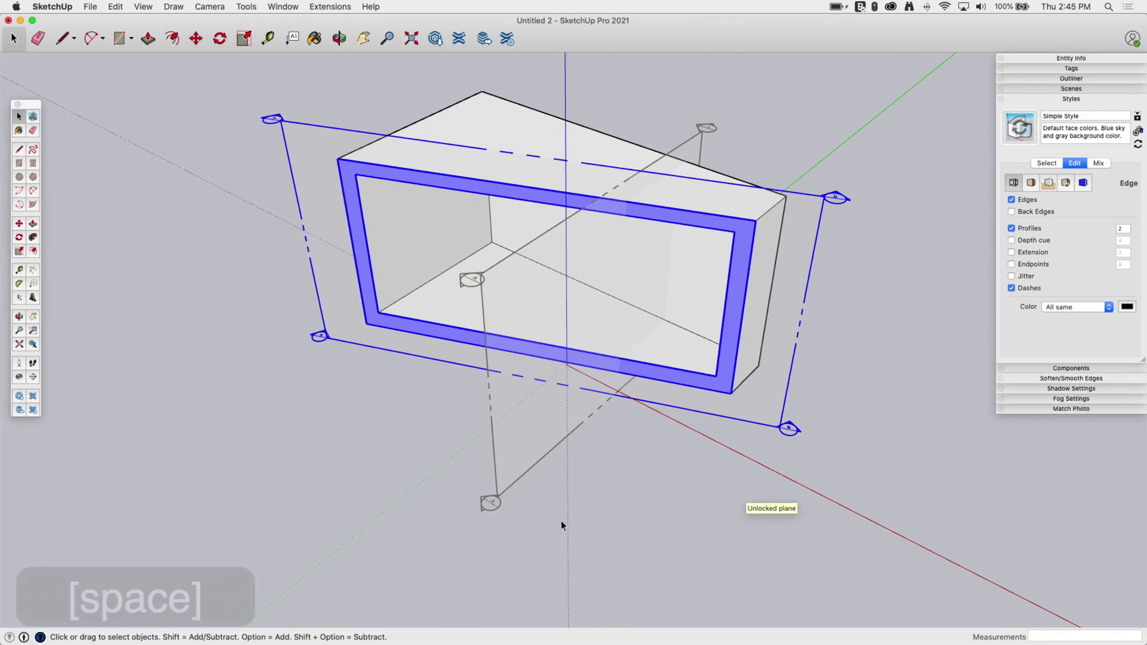
- Align the view squarely to the rotated section plane
{"action": "right_click", "coordinate": [342, 172]}
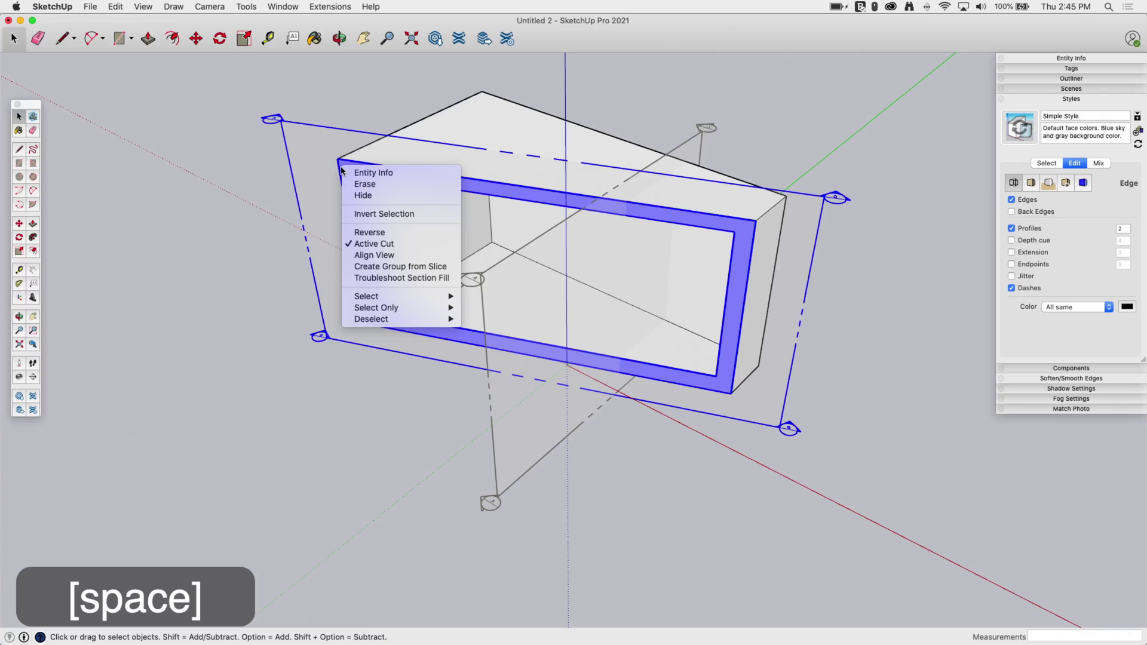
{"action": "left_click", "coordinate": [383, 255]}
{"action": "scroll", "coordinate": [573, 343], "scroll_direction": "up", "scroll_amount": 10}
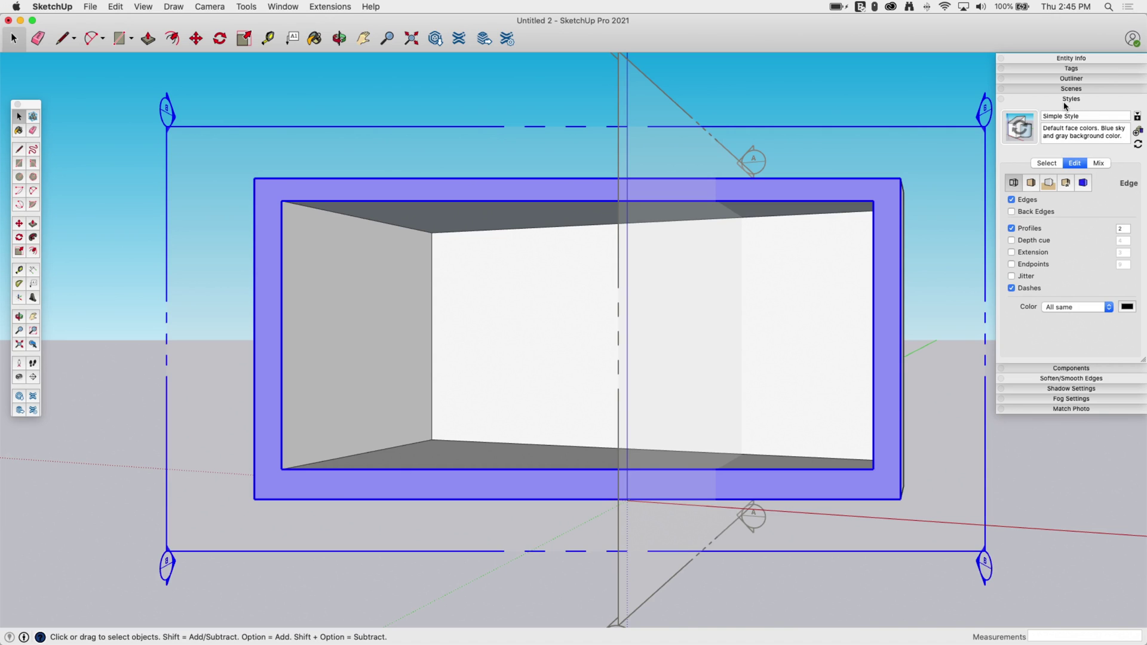
- Deselect everything and change the style's section line width from 3 to 1
{"action": "left_click", "coordinate": [120, 297]}
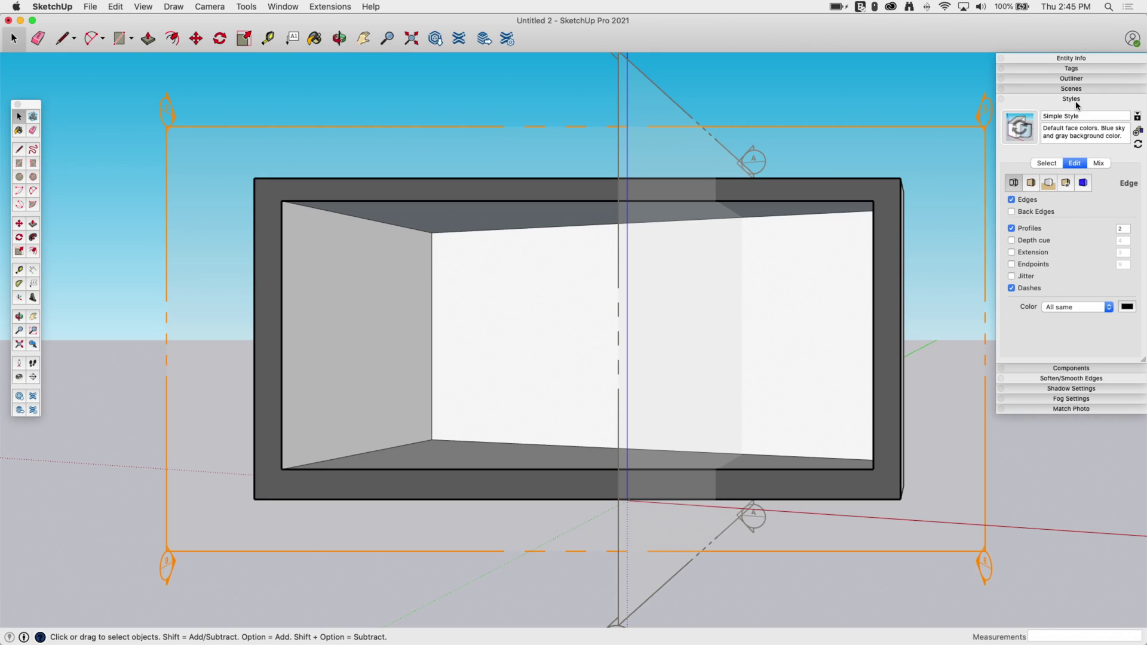
{"action": "left_click", "coordinate": [1085, 187]}
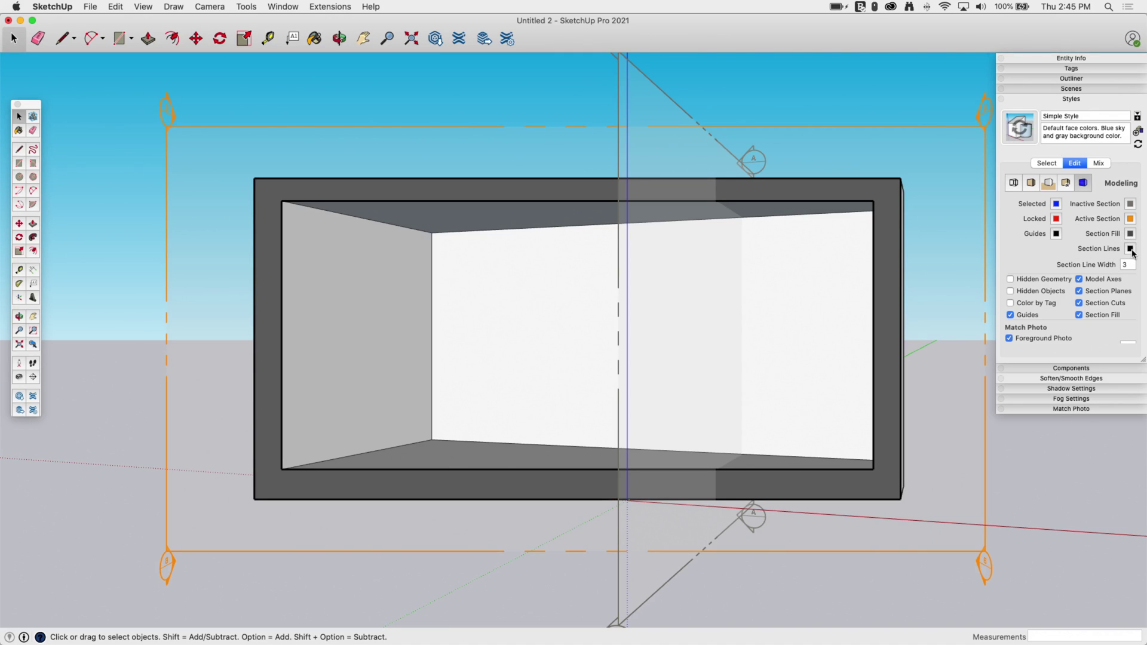
{"action": "left_click", "coordinate": [1127, 265]}
{"action": "double_click", "coordinate": [1129, 268]}
{"action": "type", "text": "1"}
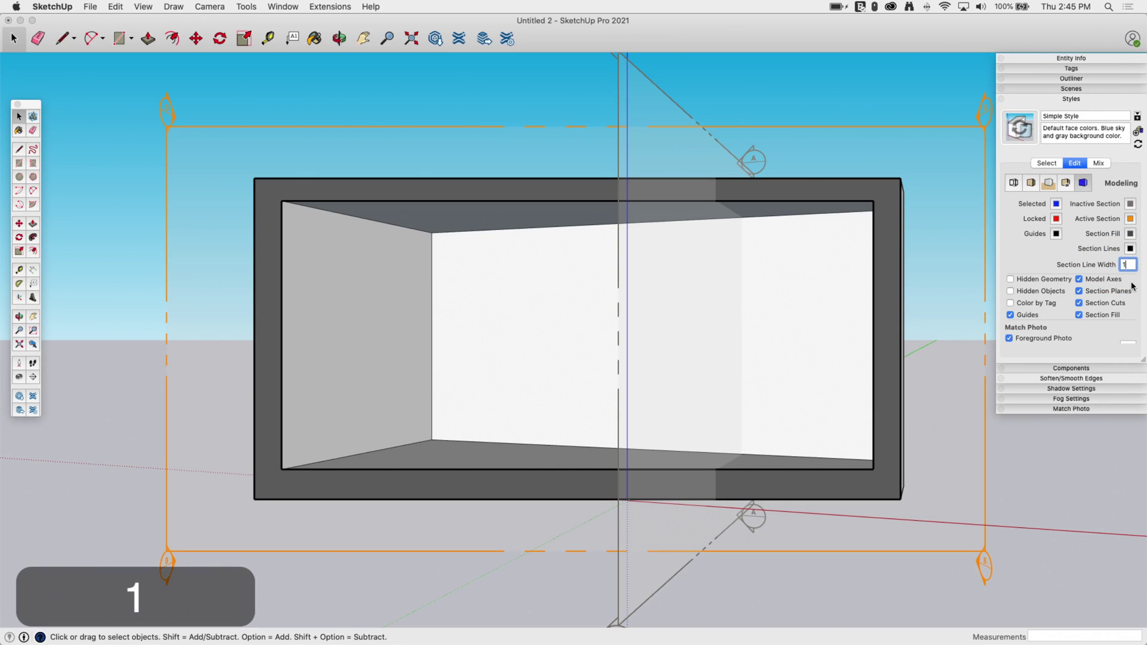
{"action": "key", "text": "Return"}
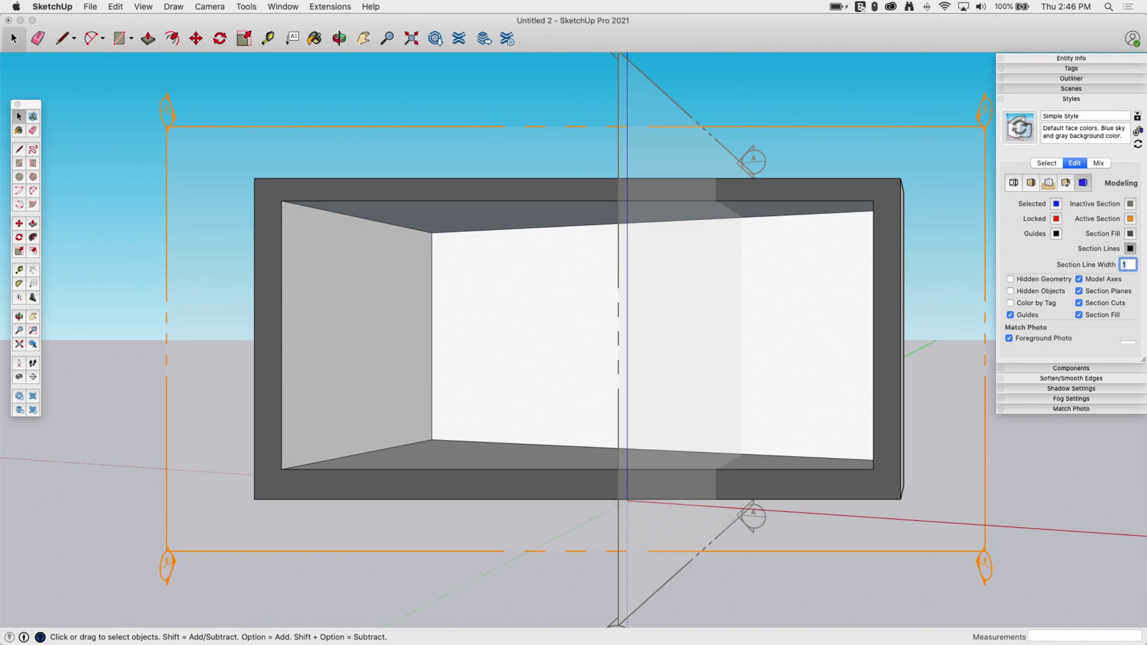
- Set the style's section line colour to red and section fill colour to pink
{"action": "left_click", "coordinate": [1130, 248]}
{"action": "left_click_drag", "start_coordinate": [325, 120], "coordinate": [148, 118]}
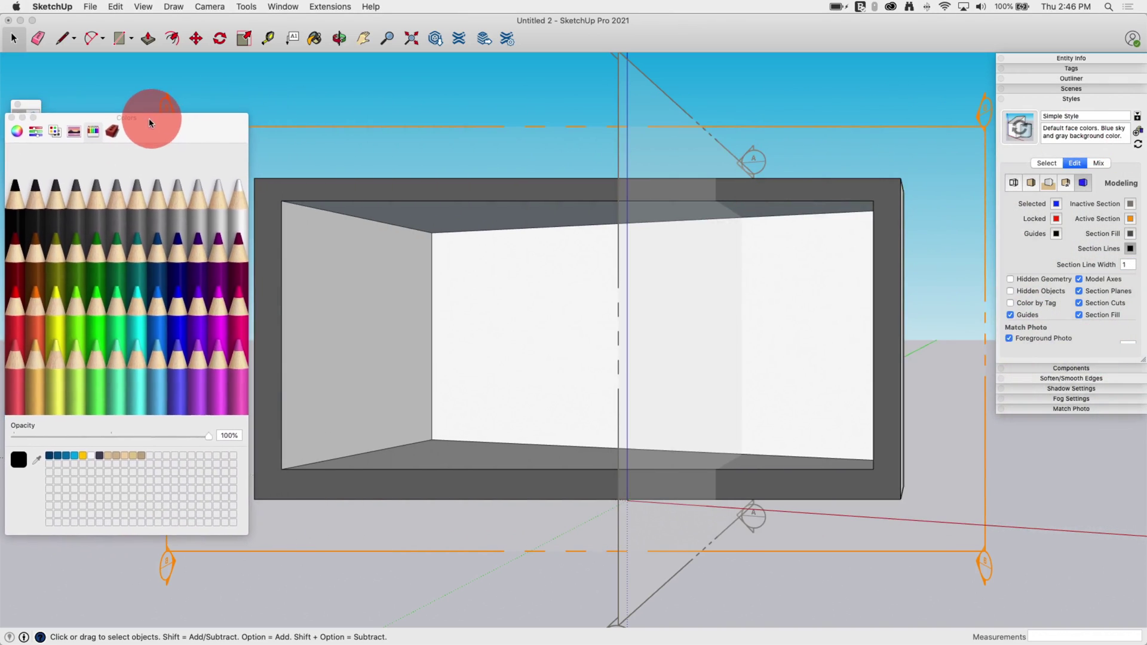
{"action": "left_click", "coordinate": [10, 299]}
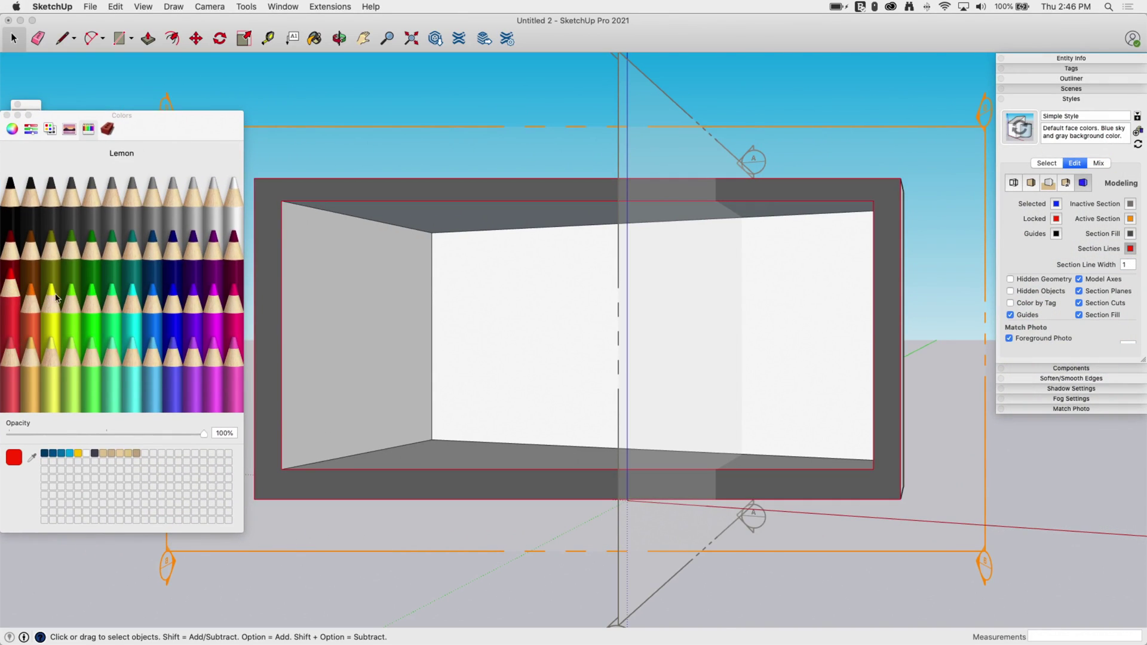
{"action": "left_click", "coordinate": [1130, 234]}
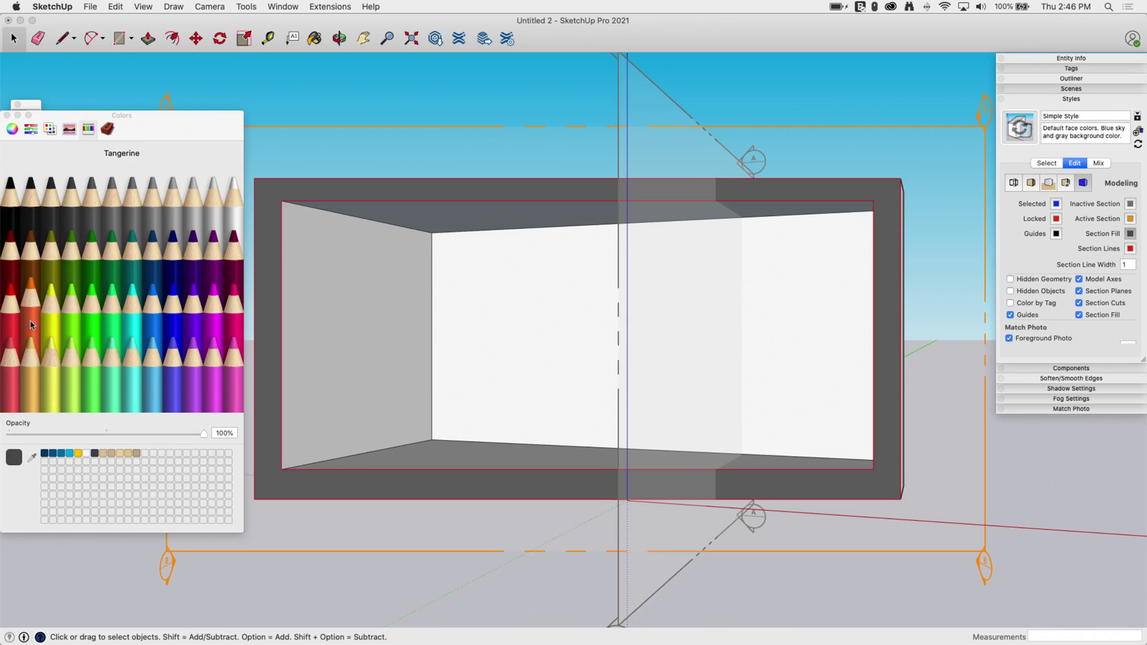
{"action": "left_click", "coordinate": [234, 359]}
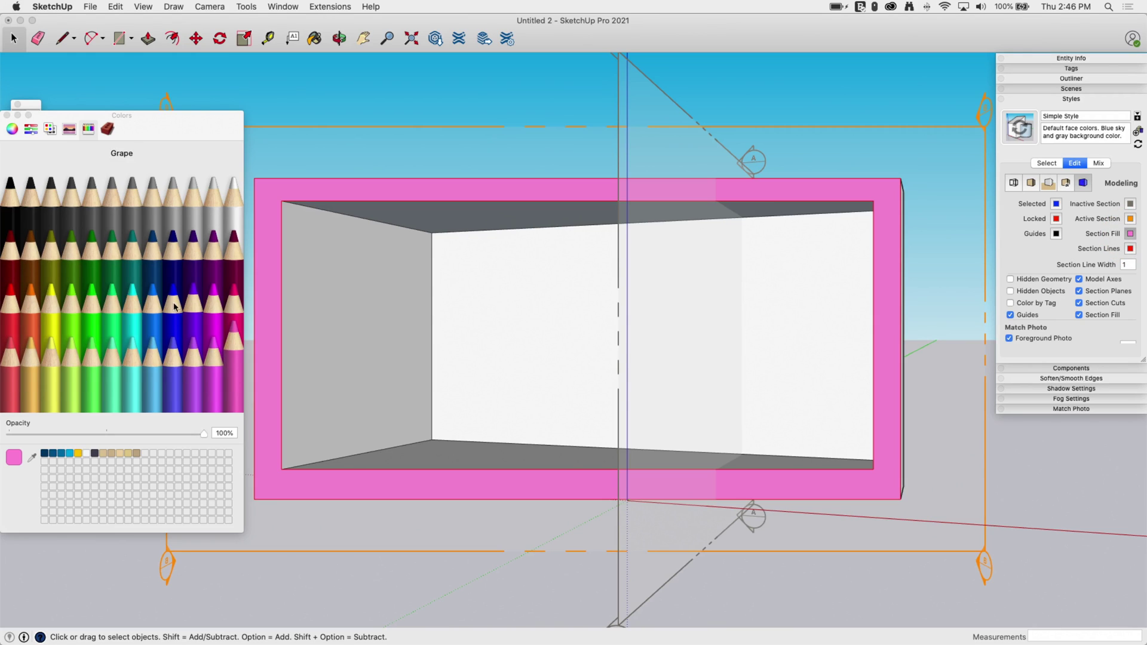
{"action": "left_click", "coordinate": [7, 115]}
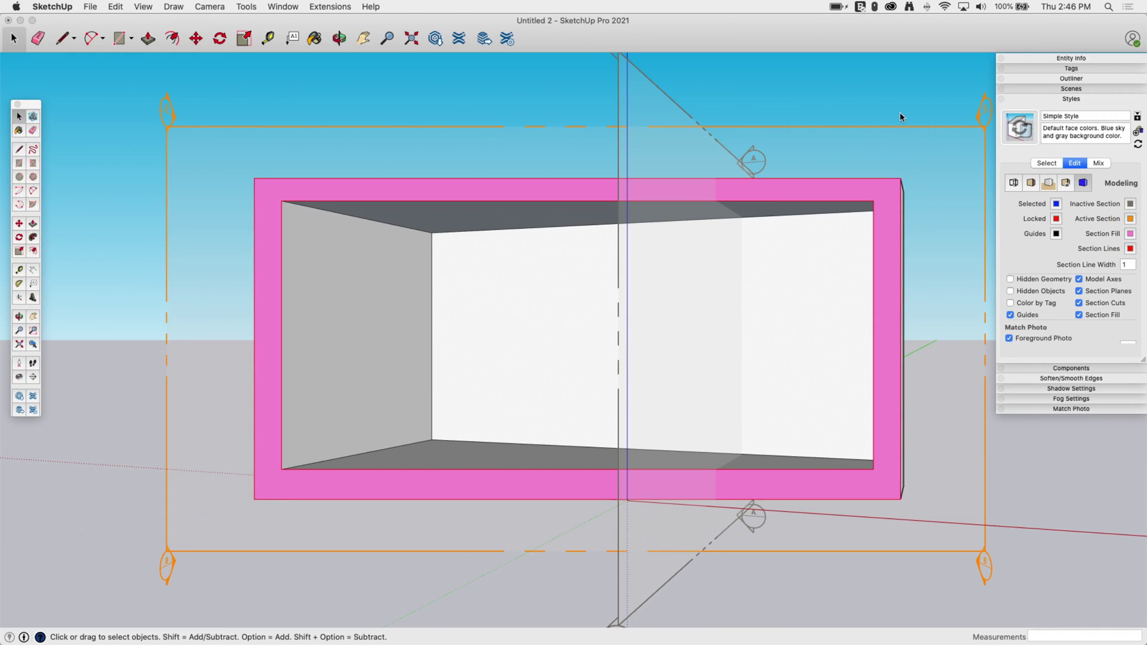
{"action": "middle_click_drag", "start_coordinate": [899, 112], "coordinate": [745, 315]}
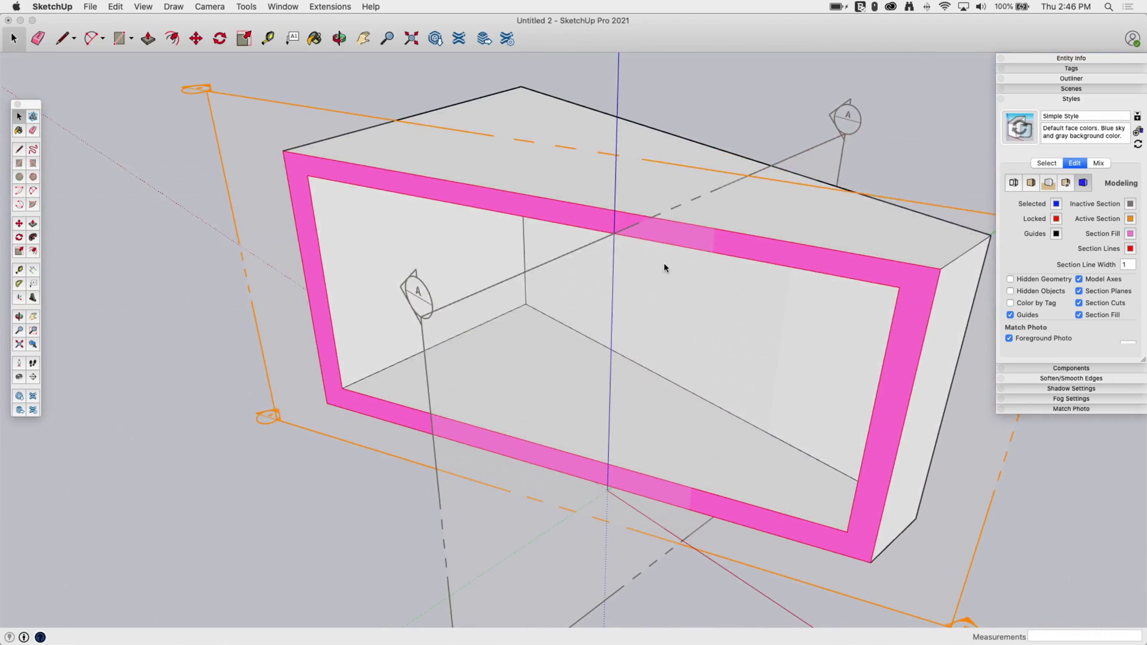
- Make the front section plane the active cut to reveal the figure, then collapse the Styles panel
{"action": "scroll", "coordinate": [661, 270], "scroll_direction": "down", "scroll_amount": 3}
{"action": "middle_click_drag", "start_coordinate": [661, 270], "coordinate": [785, 254]}
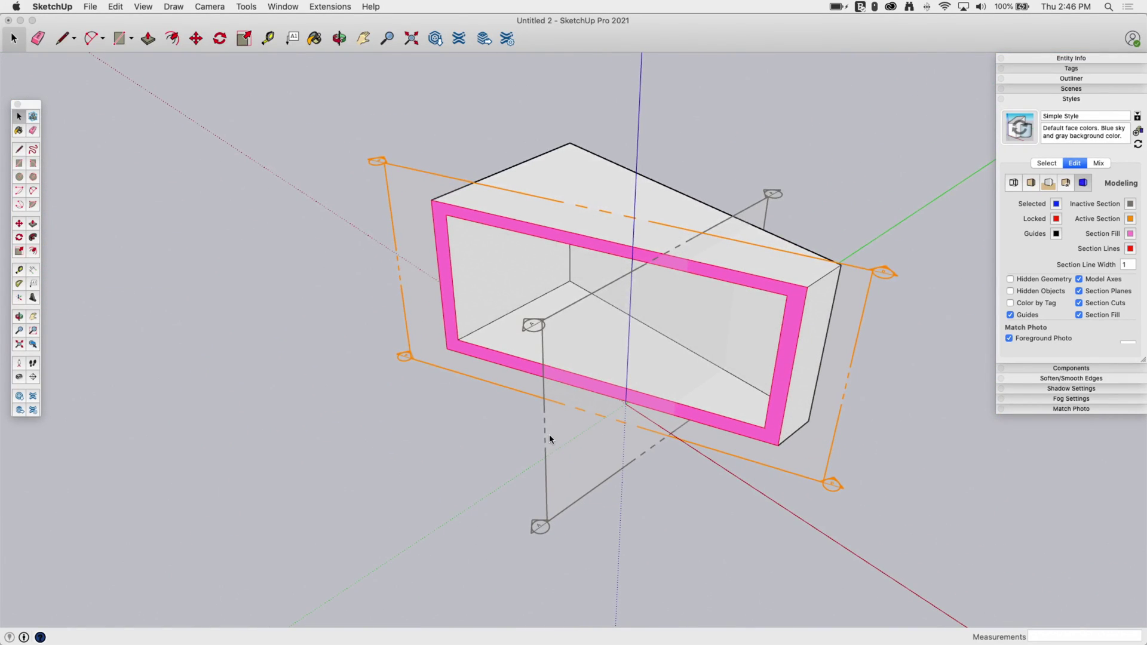
{"action": "right_click", "coordinate": [556, 452]}
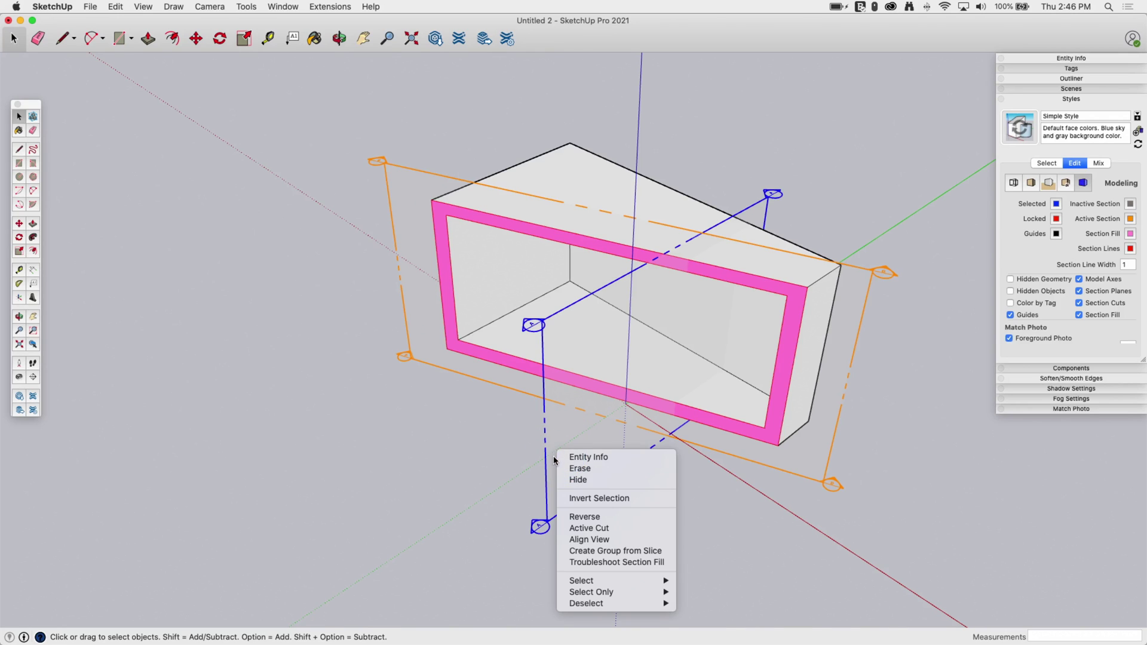
{"action": "left_click", "coordinate": [606, 529]}
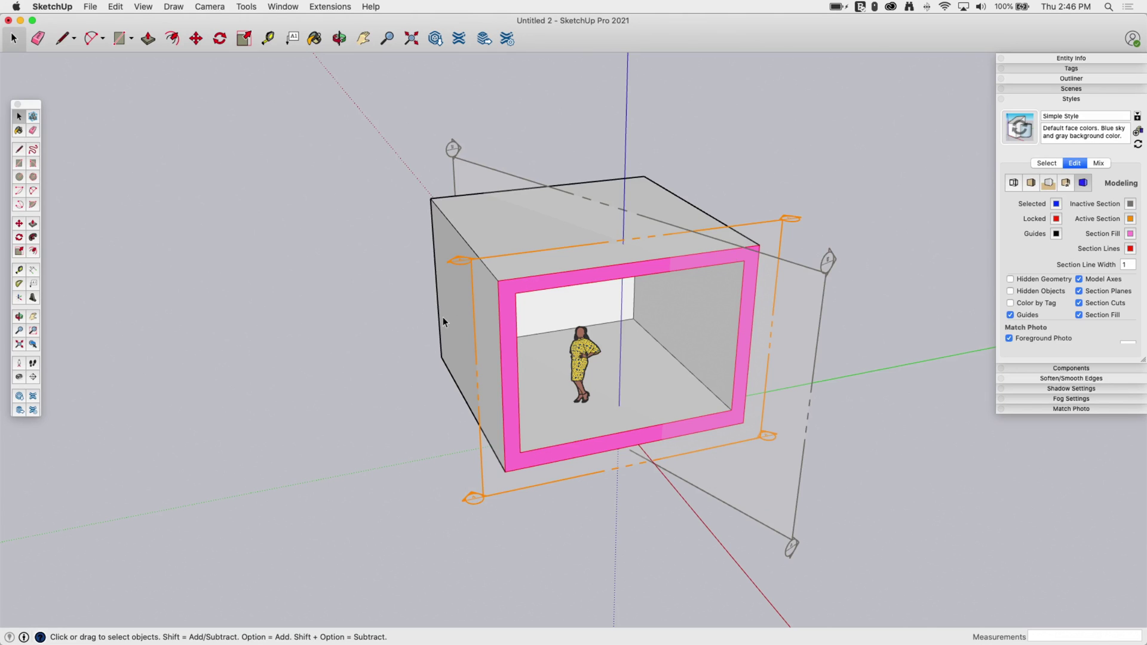
{"action": "middle_click_drag", "start_coordinate": [504, 421], "coordinate": [584, 468]}
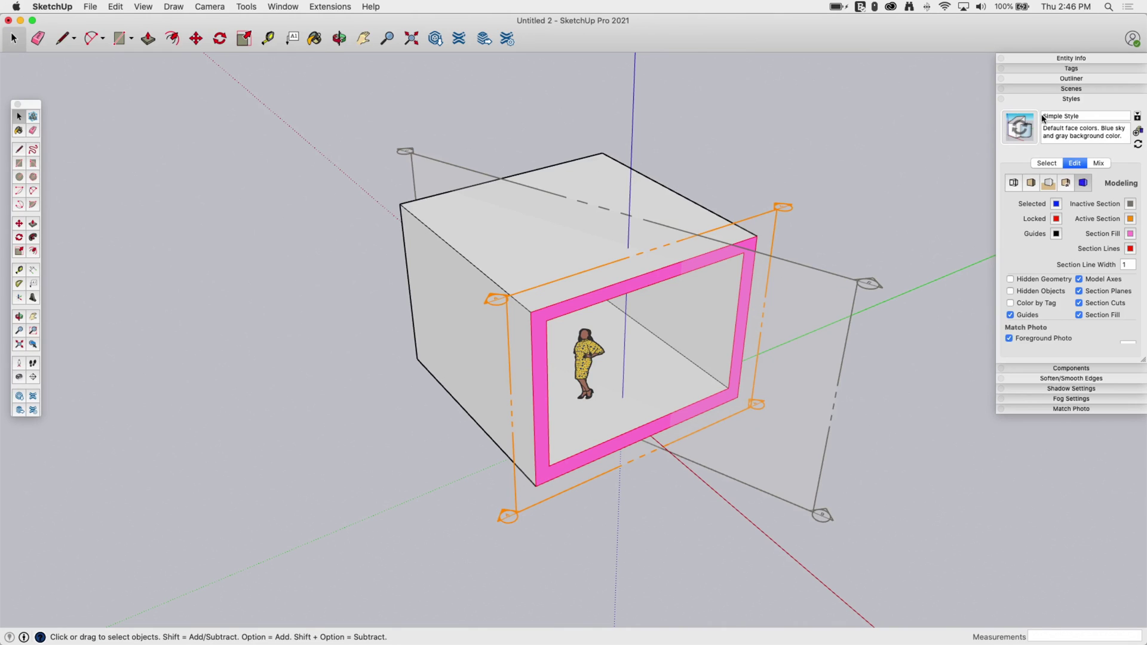
{"action": "left_click", "coordinate": [1054, 98]}
{"action": "middle_click_drag", "start_coordinate": [962, 361], "coordinate": [935, 278]}
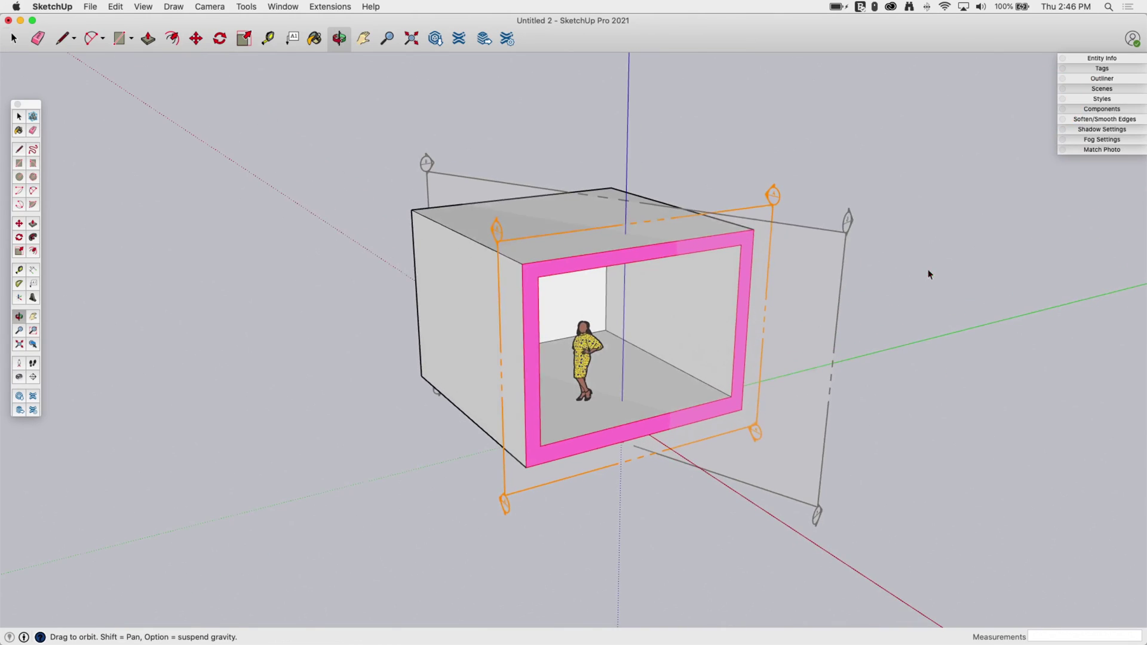